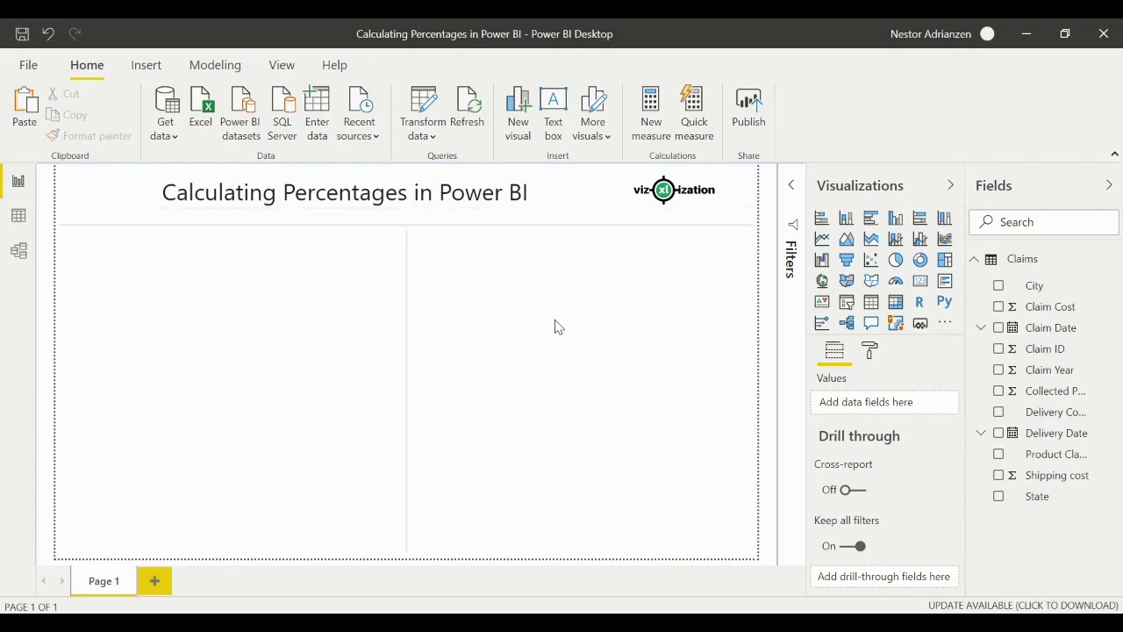
Create a new Claims measure named Premium Pct and begin a 'VAR Premium =' line
right_click(1027, 265)
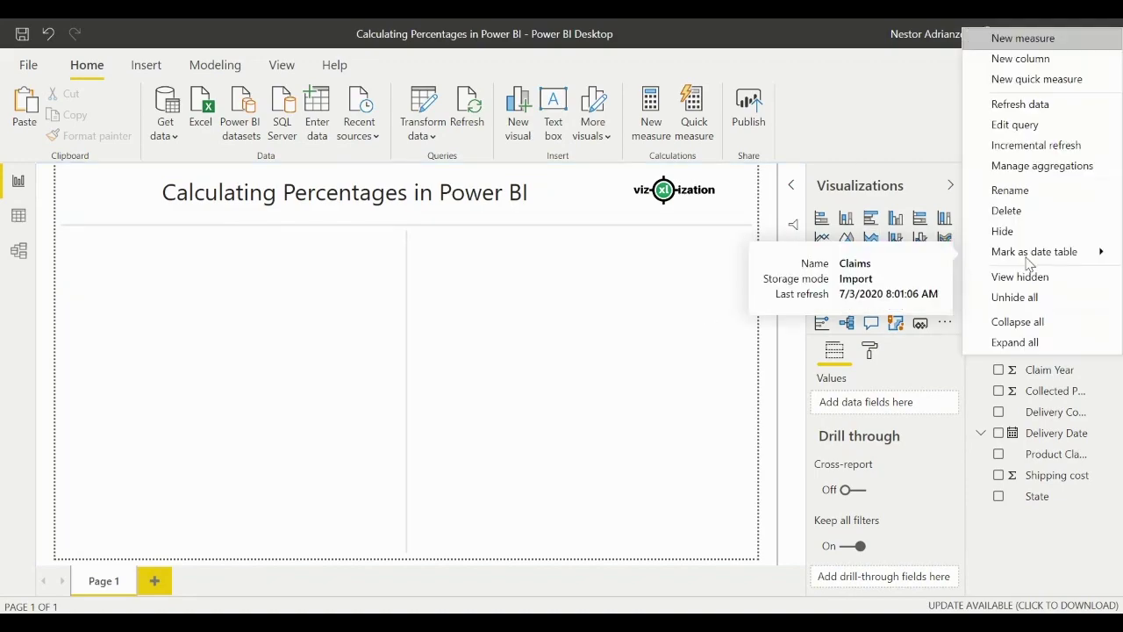
left_click(1056, 48)
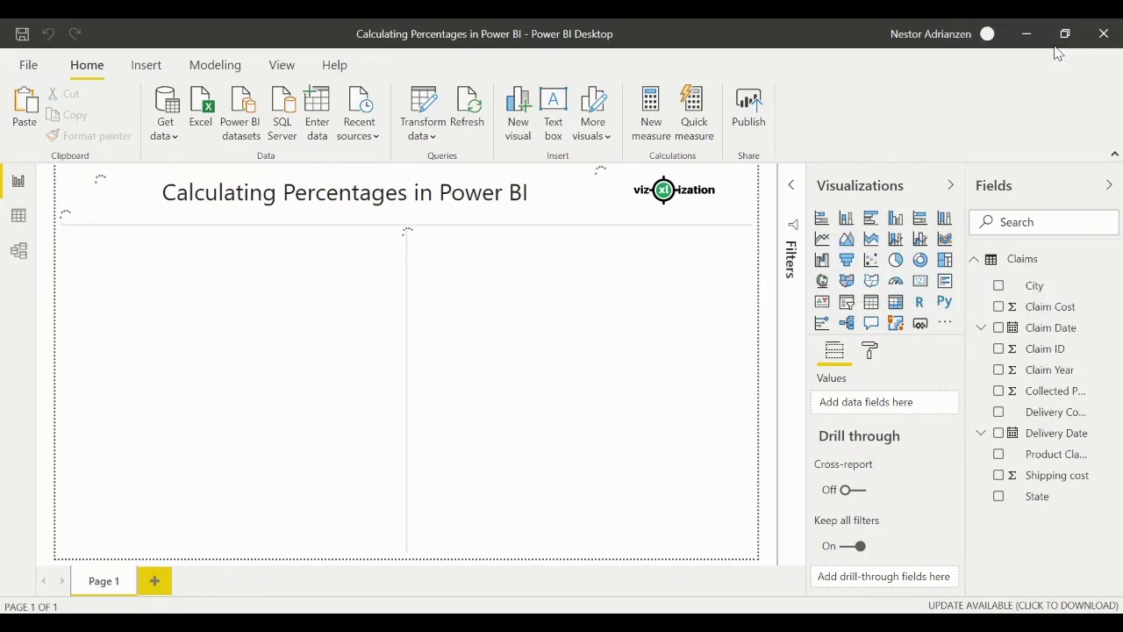
left_click(793, 179)
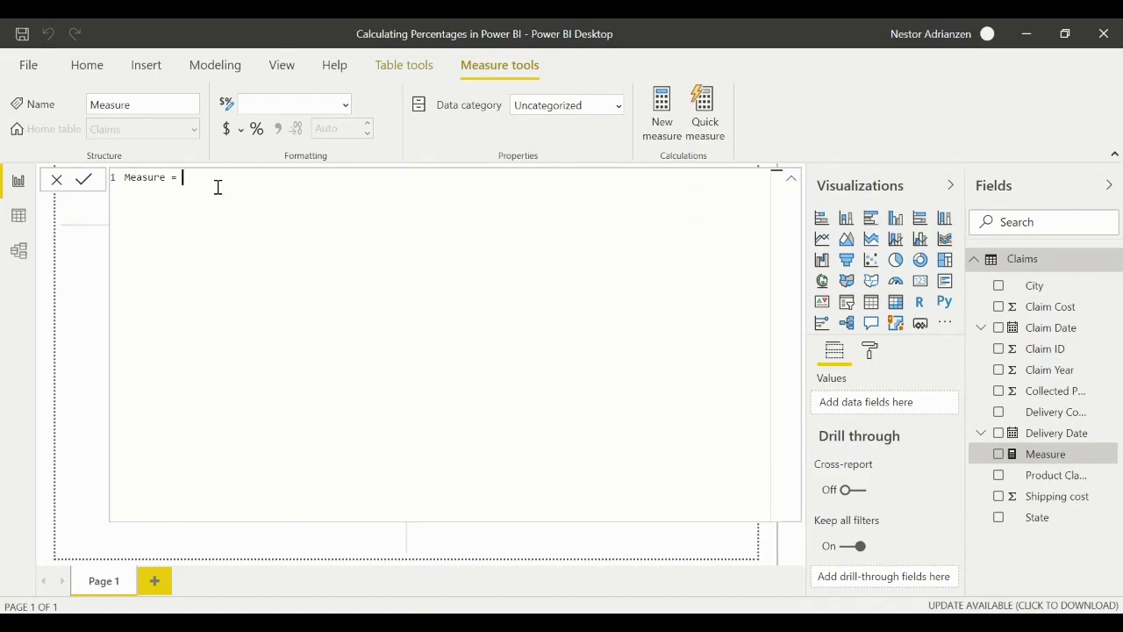
left_click_drag(210, 180, 108, 189)
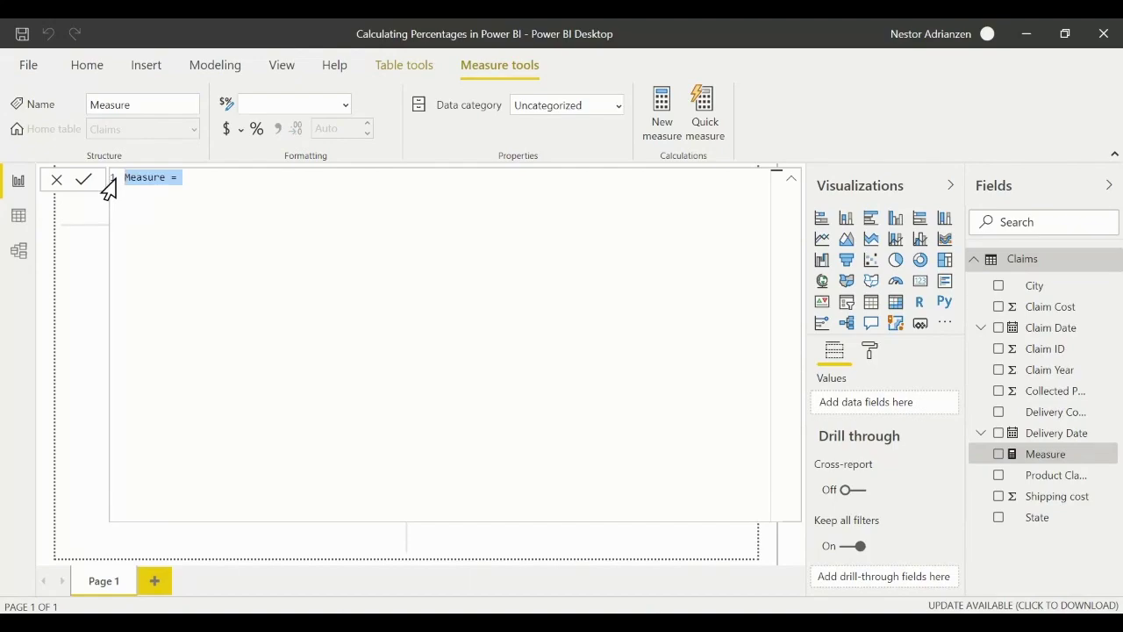
type("Premi")
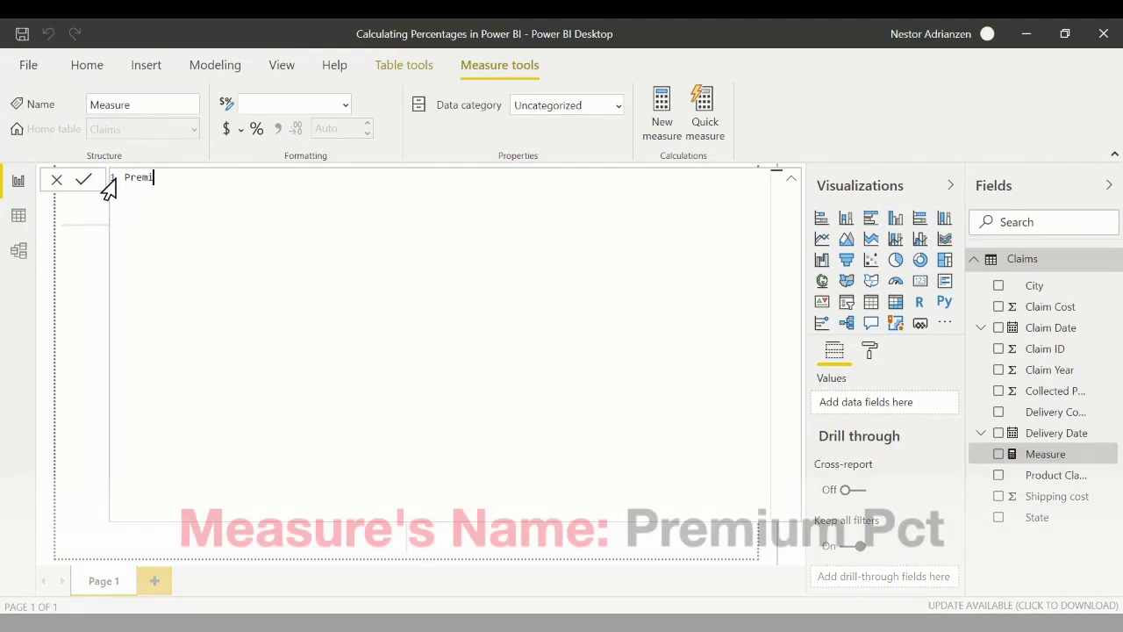
type("um Pct")
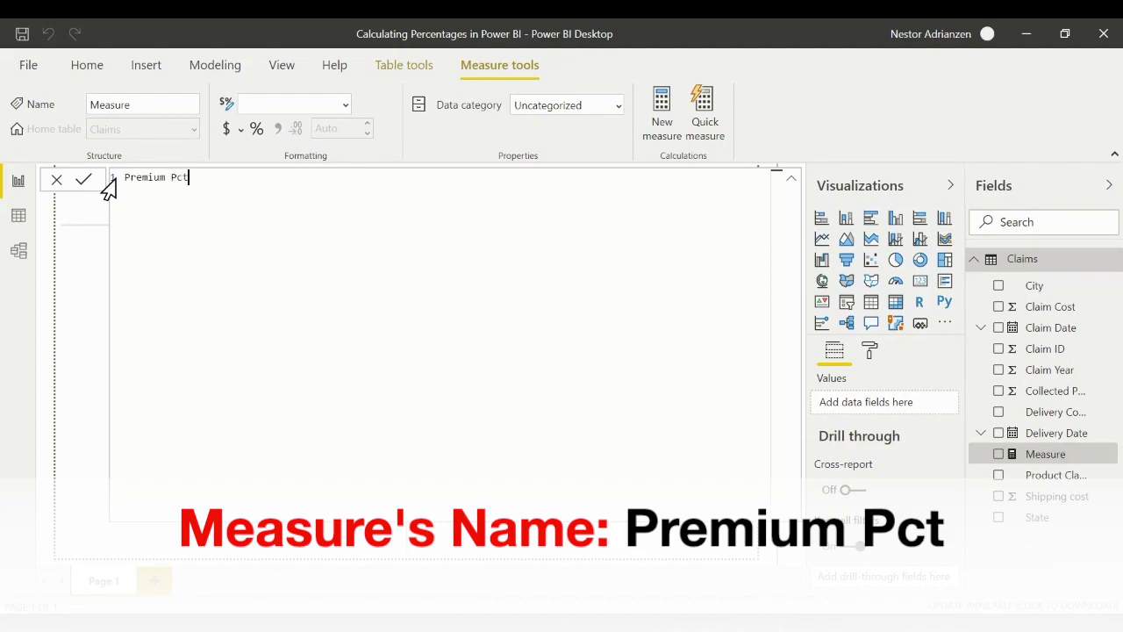
type(" =")
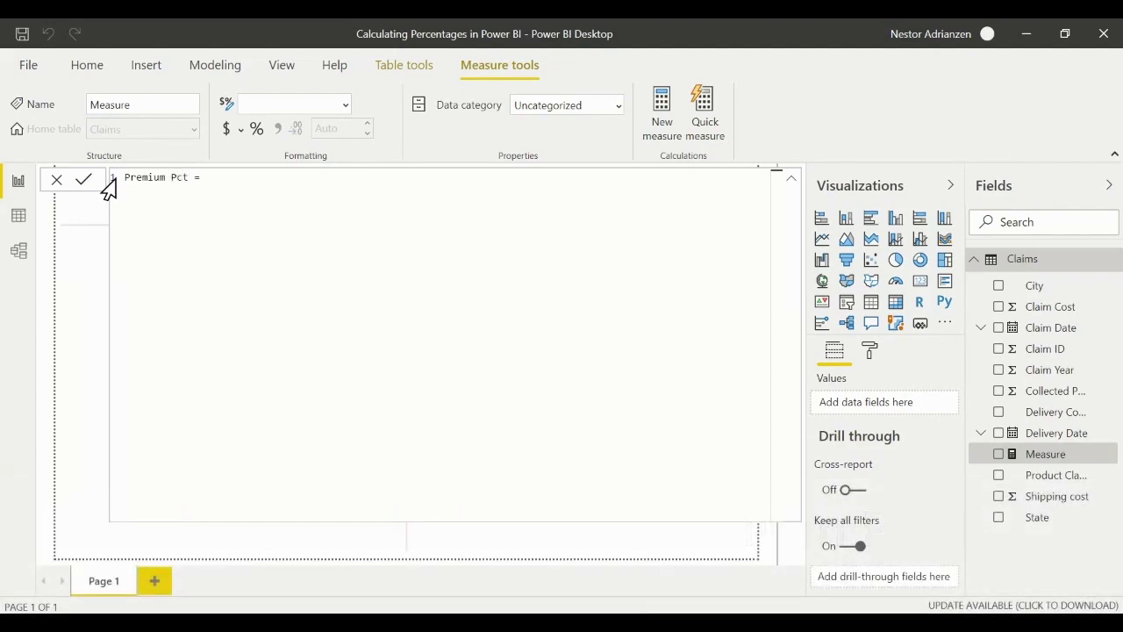
key("shift+Return")
type("VAR Premiu")
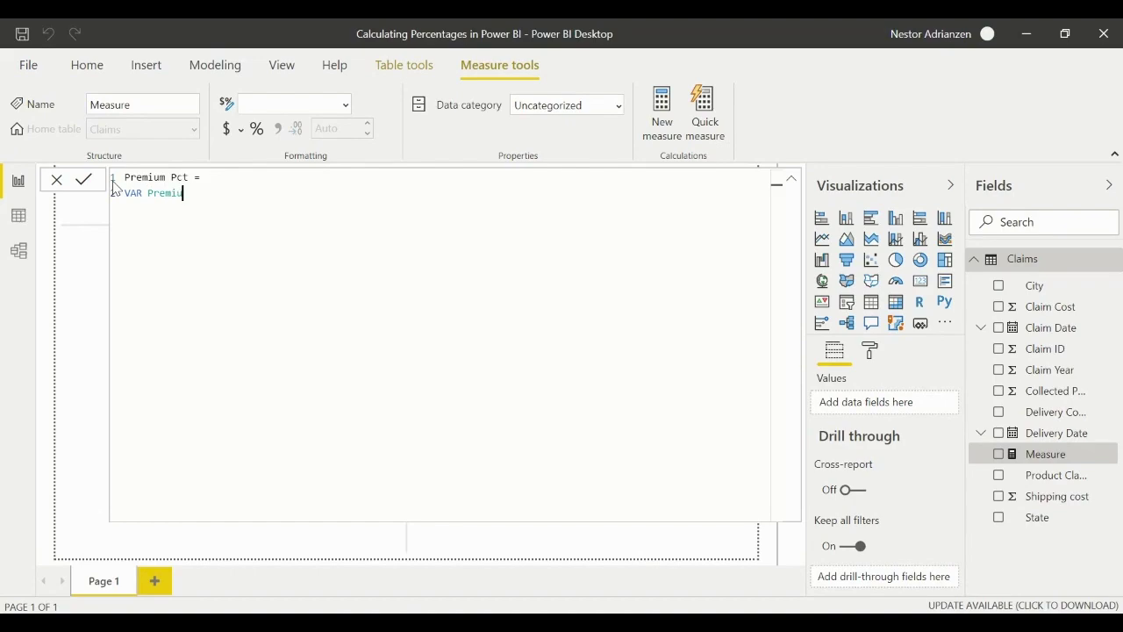
type("m =")
Define the Premium variable as SUM(Claims[Collected Premium])
key("Return")
type("sum")
key("Tab")
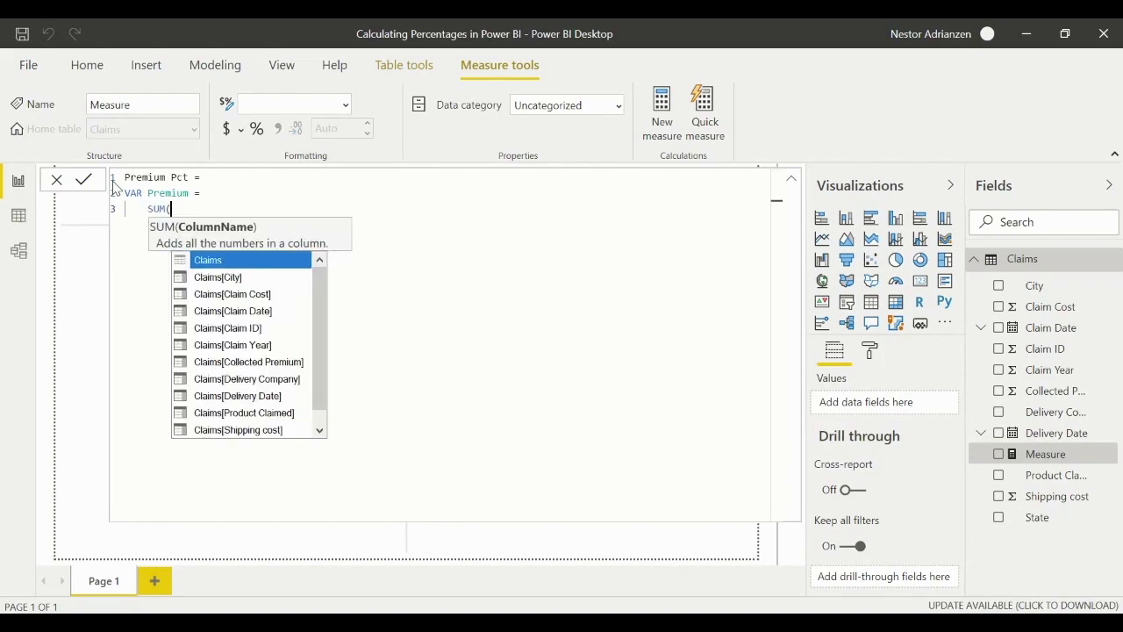
type("col")
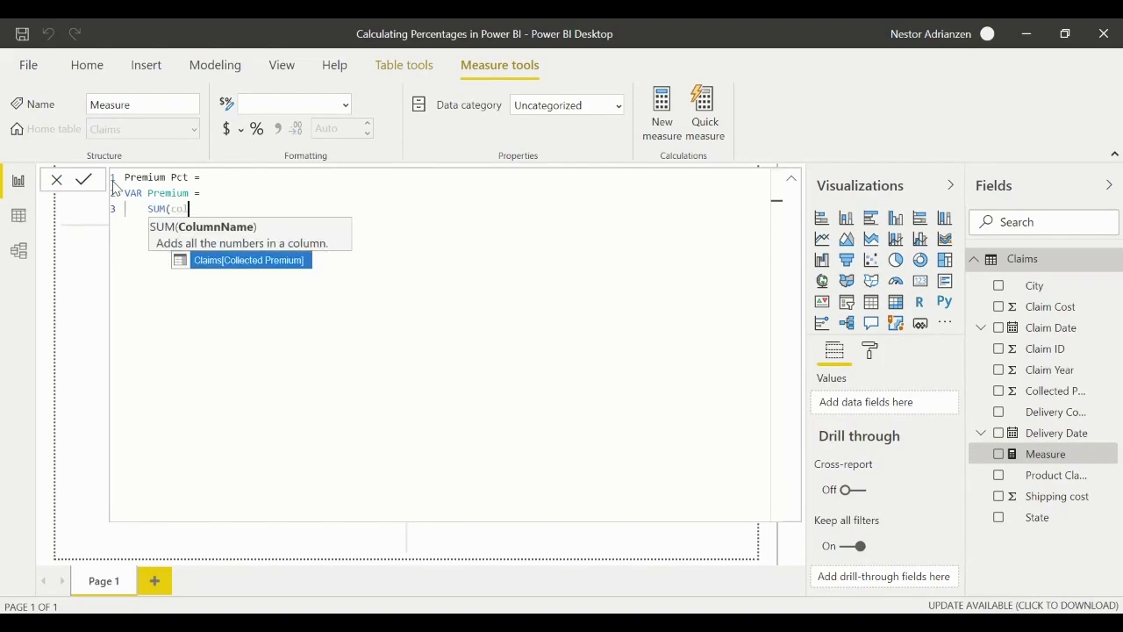
key("Tab")
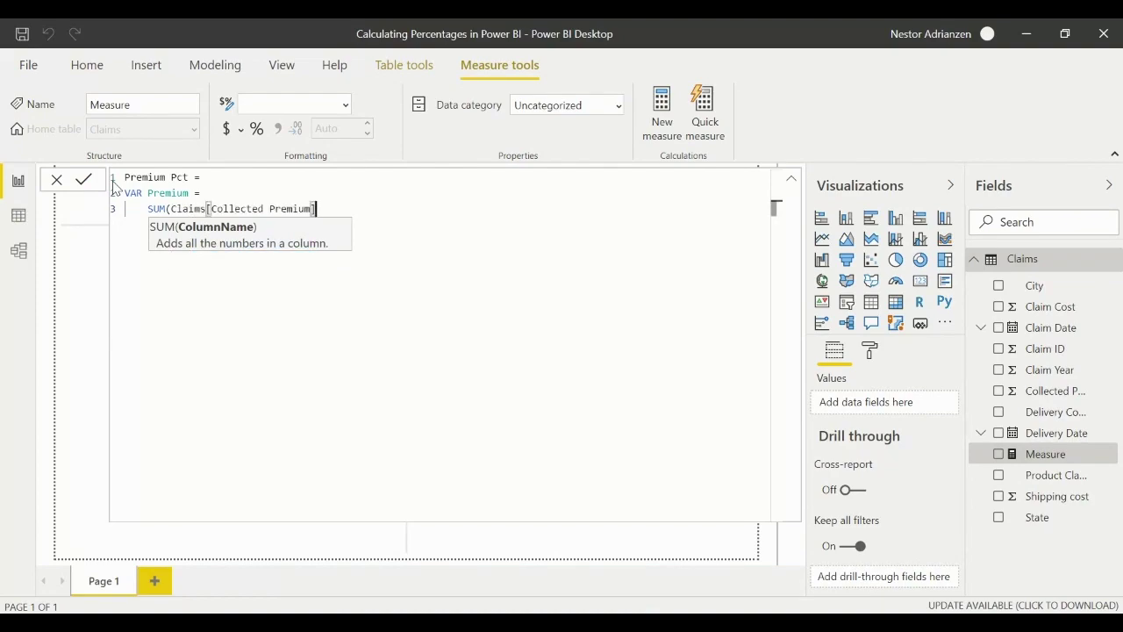
type(")")
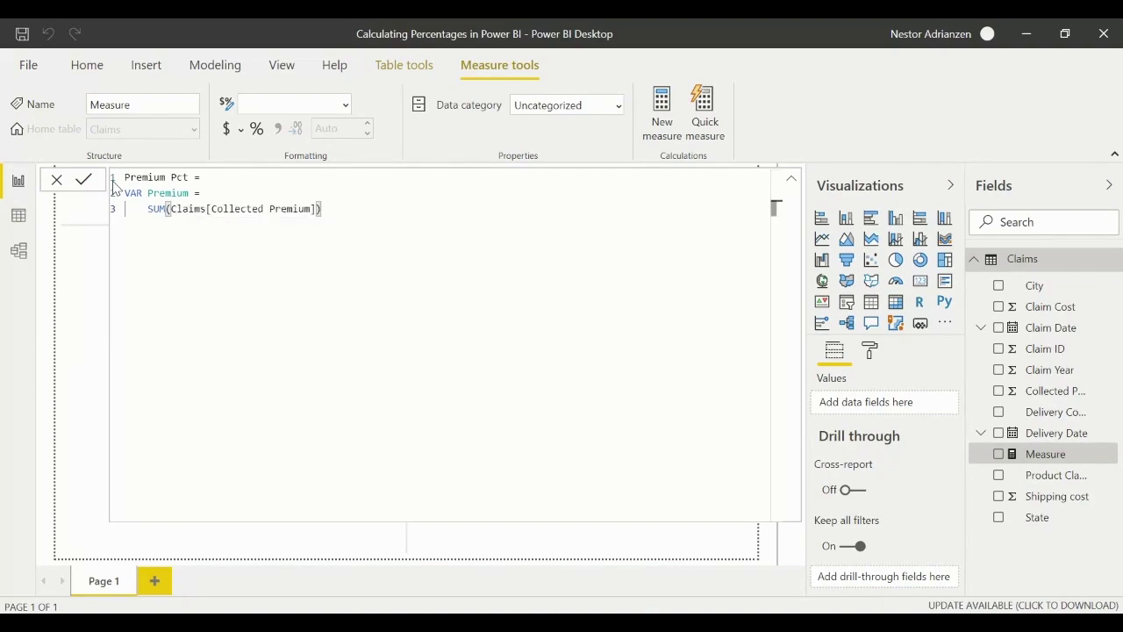
Start declaring a second variable, AllPremium, on the next line
key("shift+Return")
type("VAR Allpr")
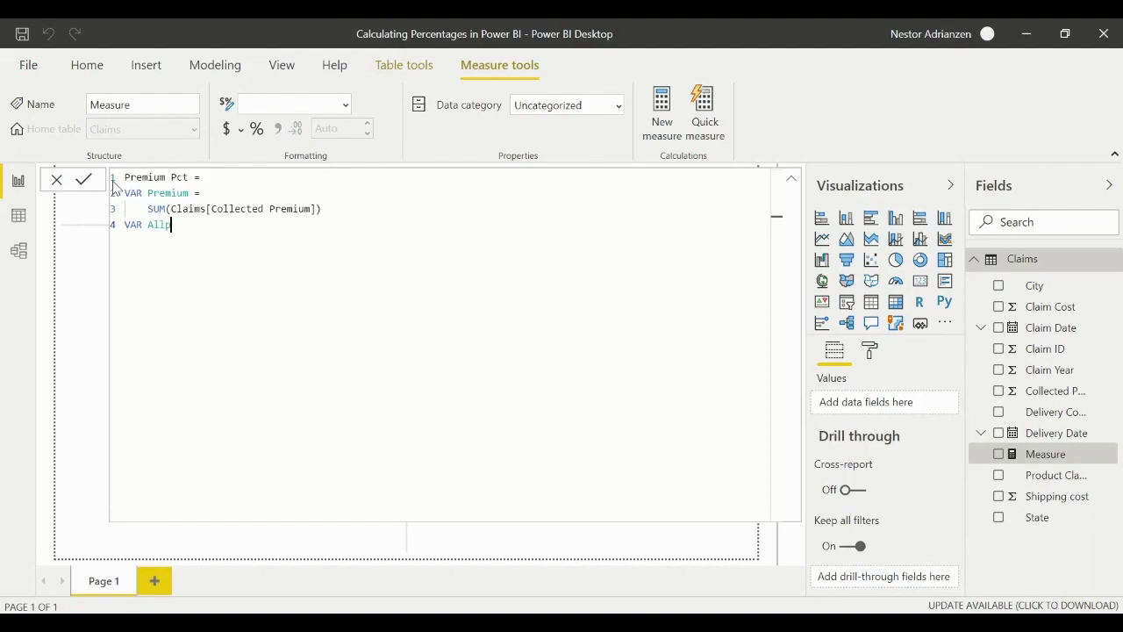
Finish naming AllPremium and begin its SUMX with ALL(Claims) as the table argument
key("BackSpace")
key("BackSpace")
type("Premium =")
key("shift+Return")
type("sumx")
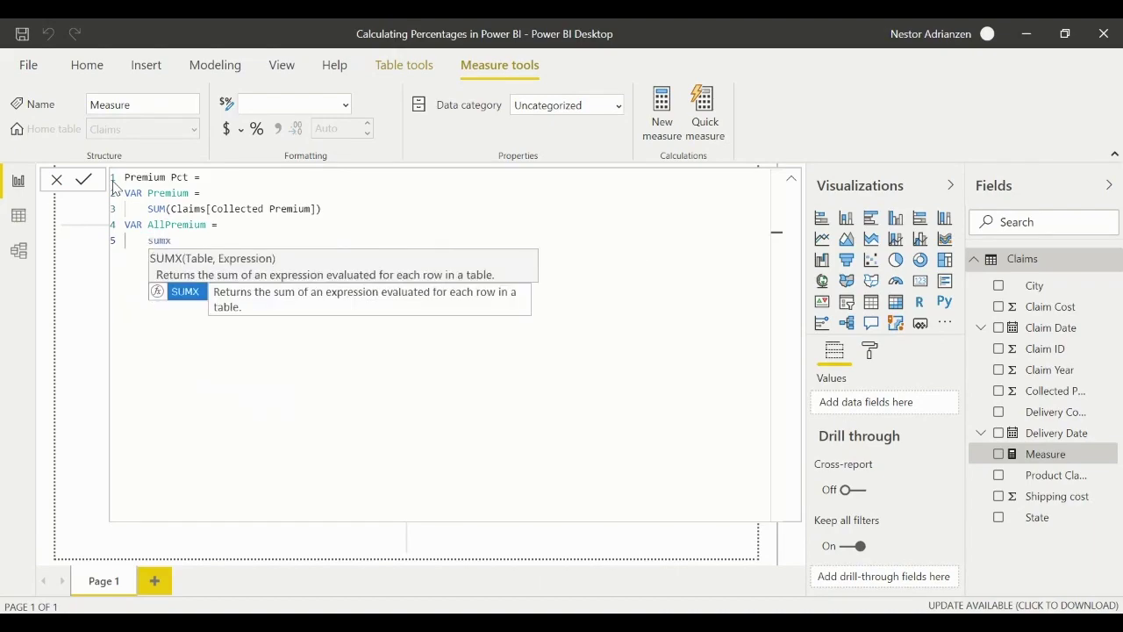
key("Tab")
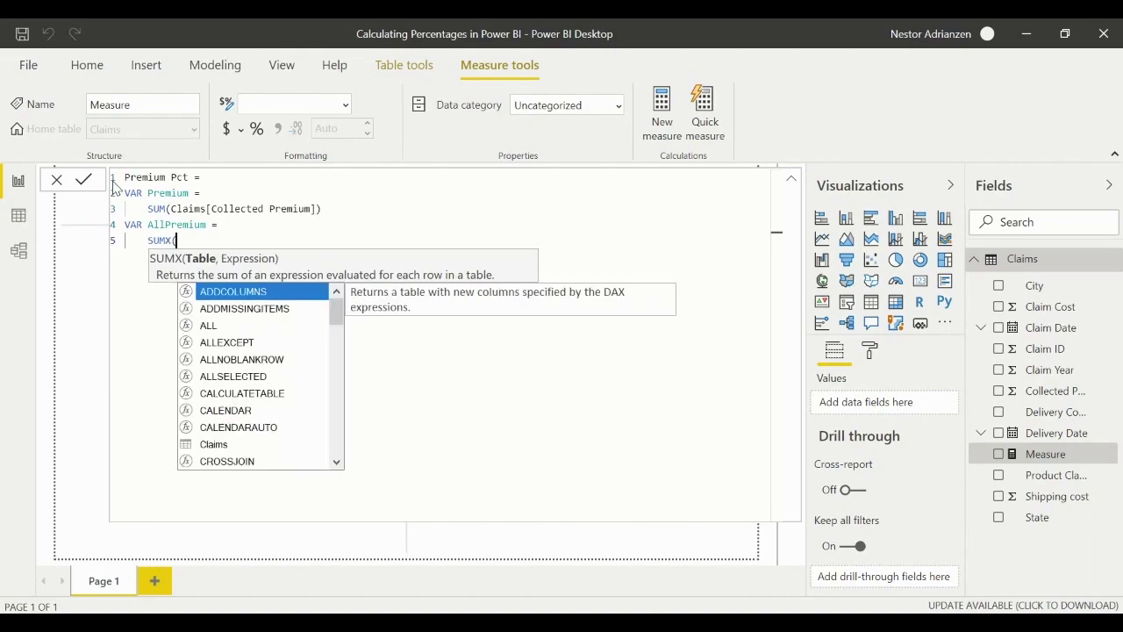
key("shift+Return")
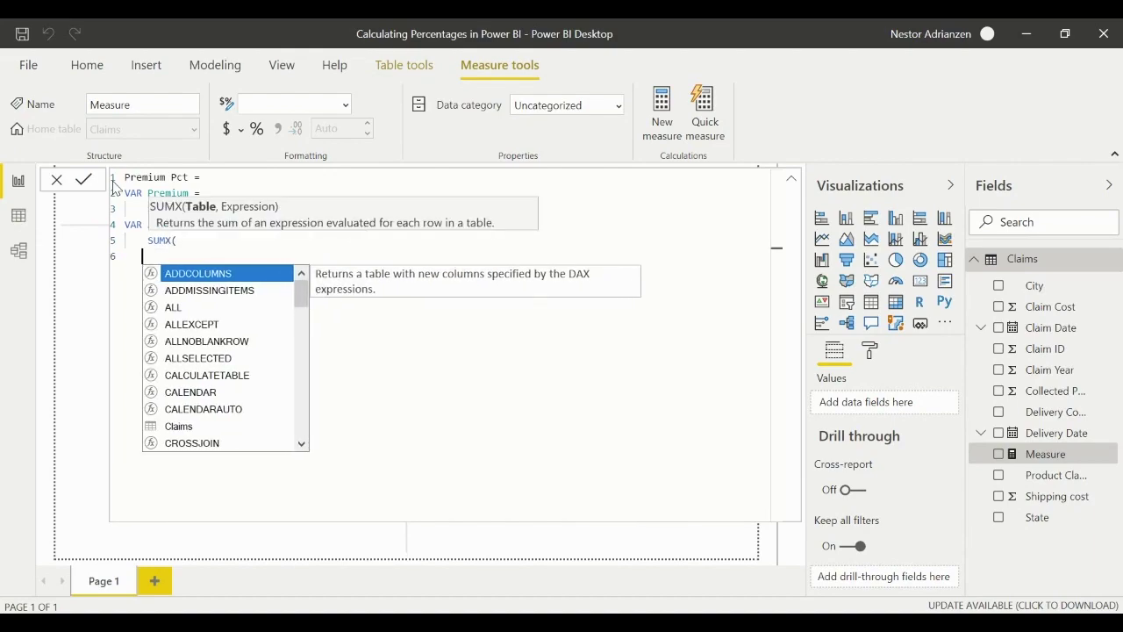
type("ALL(")
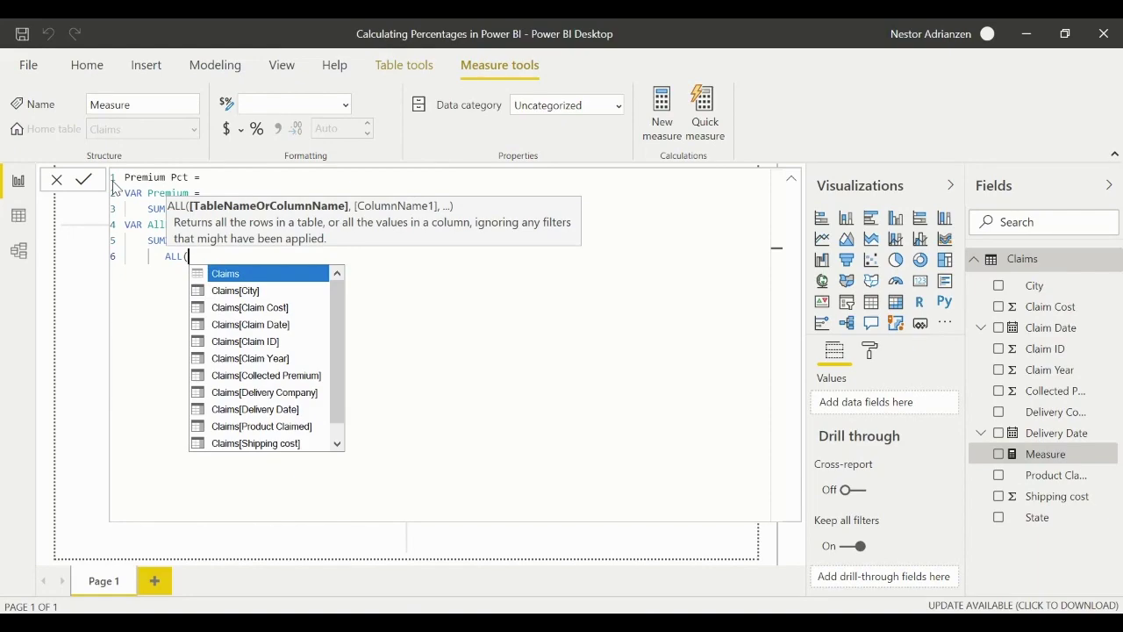
type("Claims)")
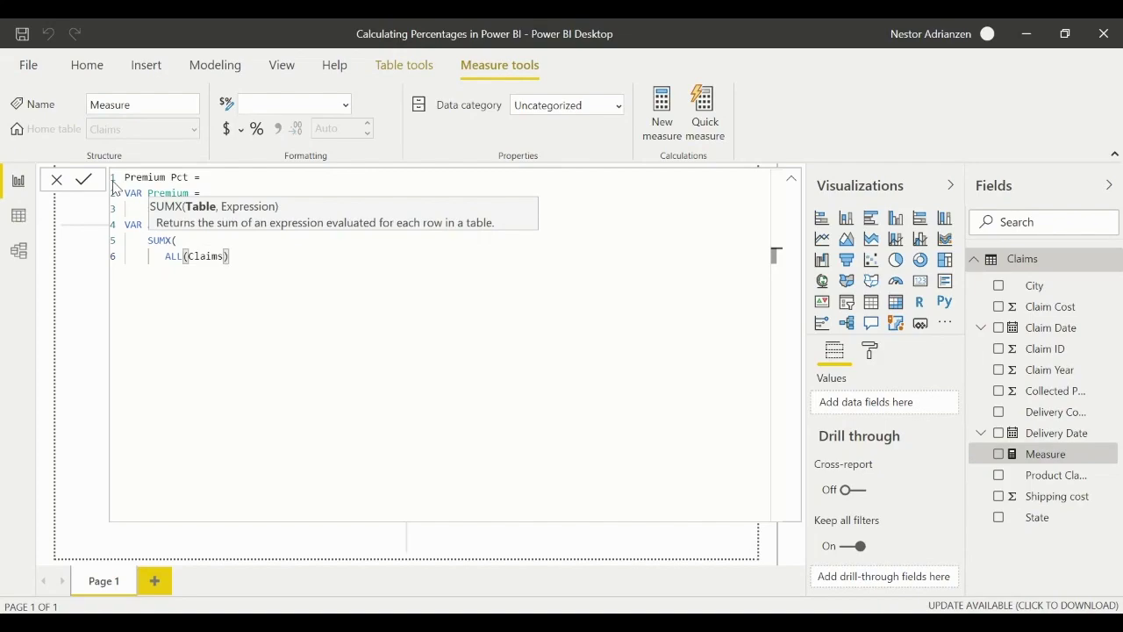
type(",")
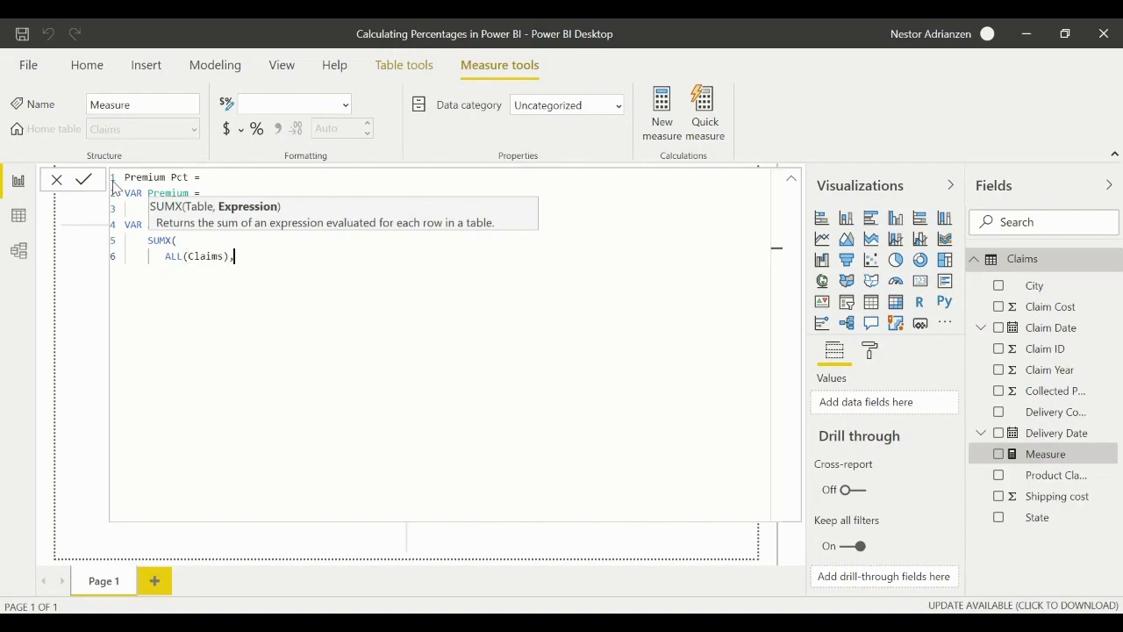
Add Claims[Collected Premium] as the SUMX expression and close it on its own indented line
key("shift+Return")
key("BackSpace")
key("BackSpace")
key("BackSpace")
type("col")
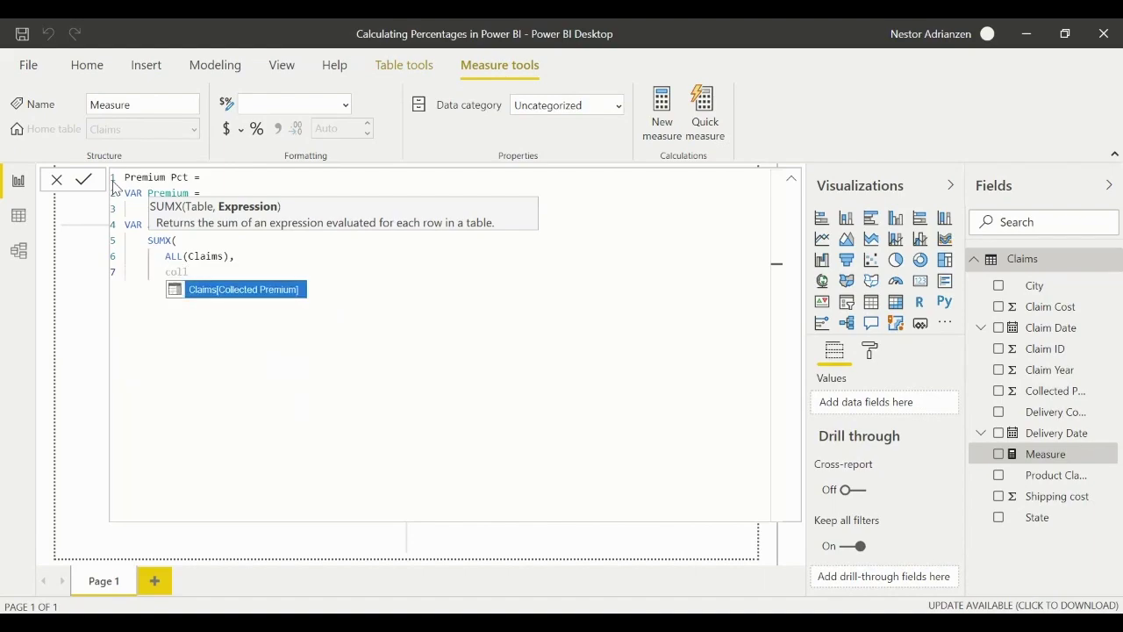
type("l")
key("Tab")
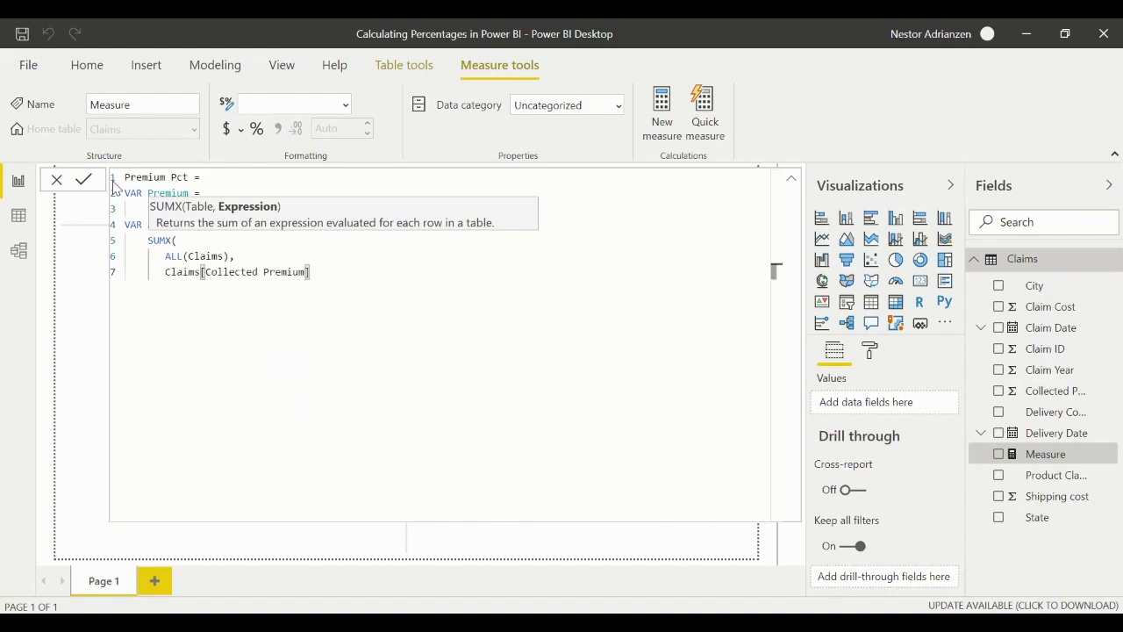
key("Return")
key("Tab")
type(")")
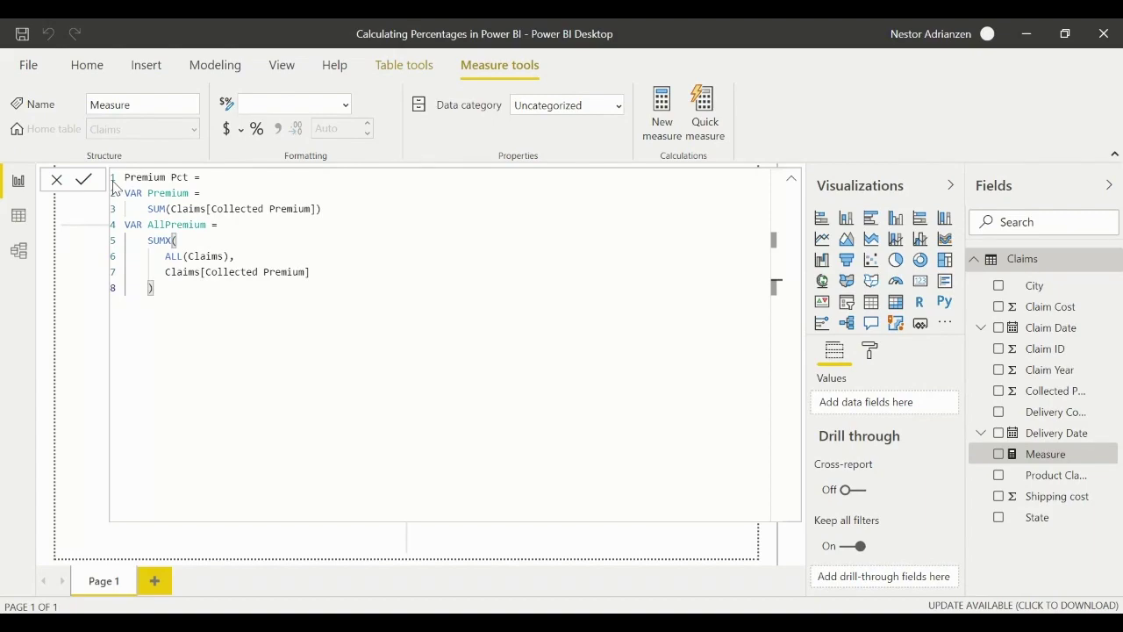
left_click(200, 255)
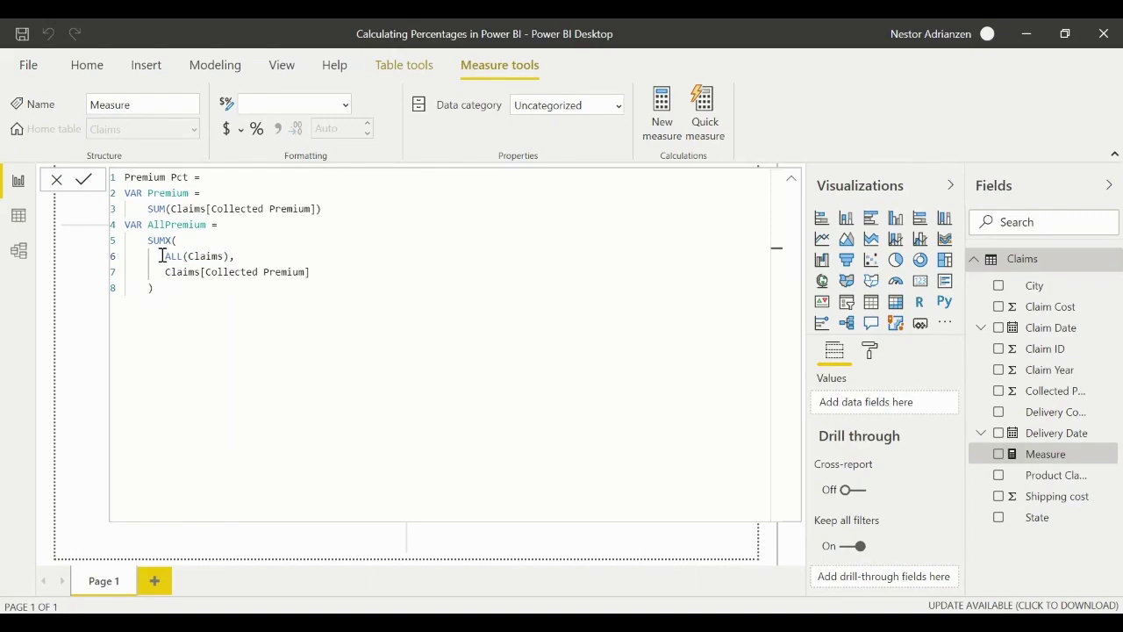
left_click(165, 255)
left_click_drag(165, 256, 228, 255)
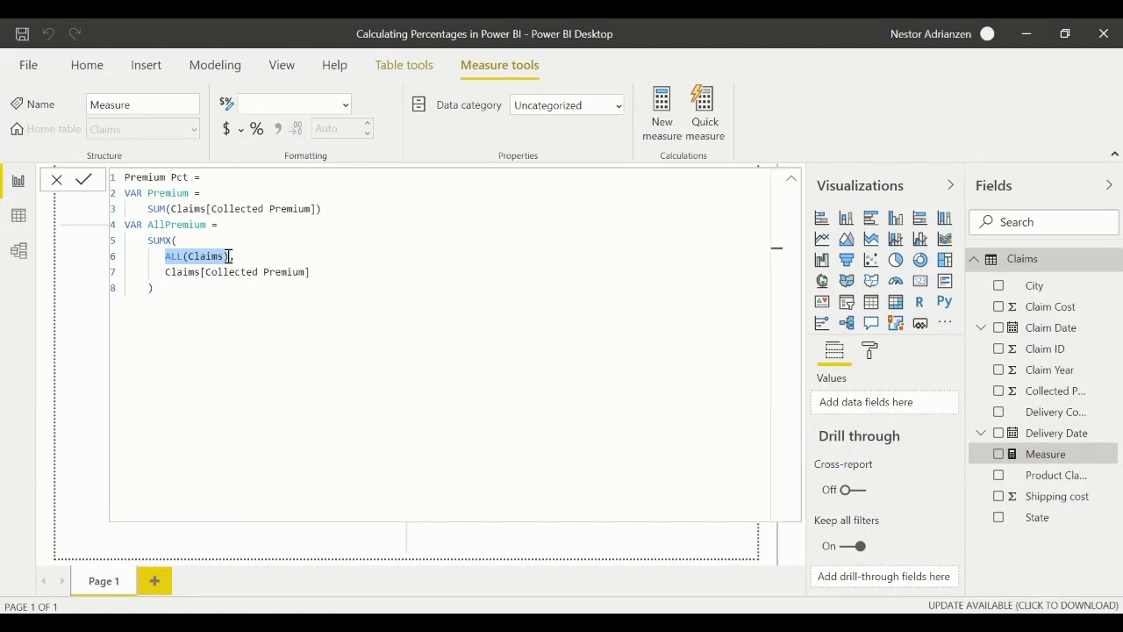
left_click(182, 254)
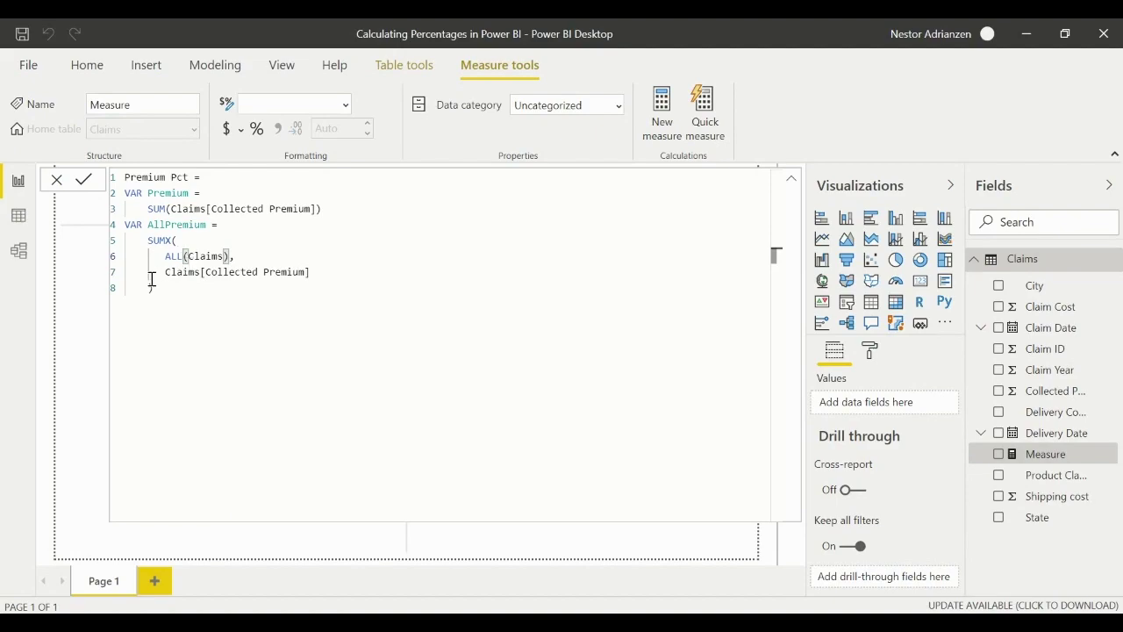
left_click(165, 271)
left_click_drag(164, 272, 312, 272)
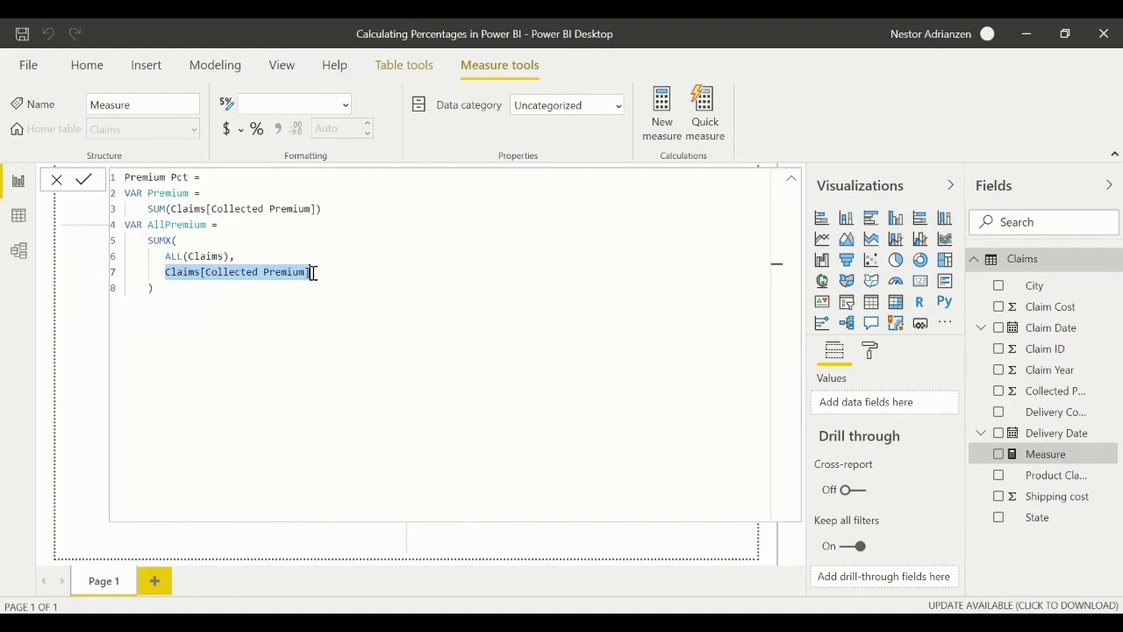
double_click(167, 256)
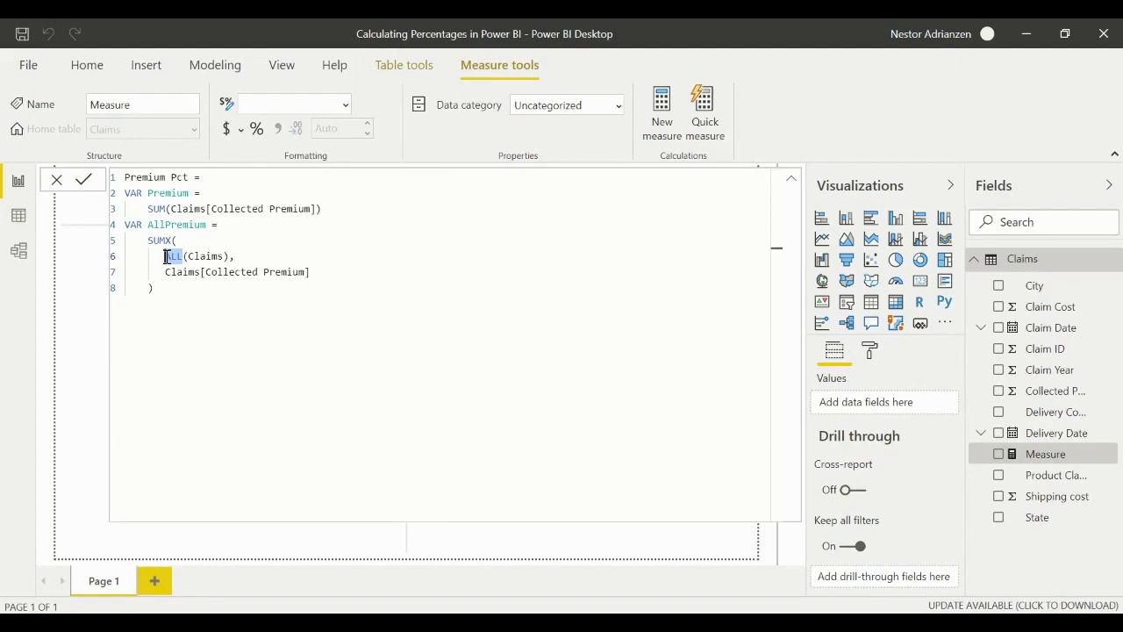
left_click(191, 289)
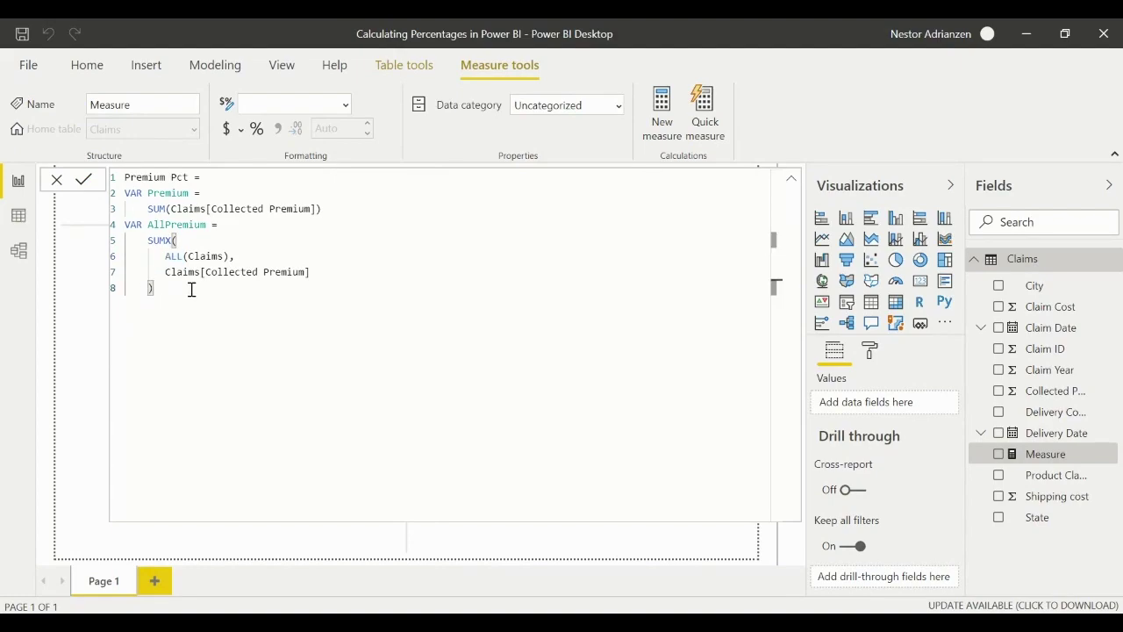
Finish the measure with RETURN DIVIDE(Premium,AllPremium)
key("Return")
type("RETU")
type("RN")
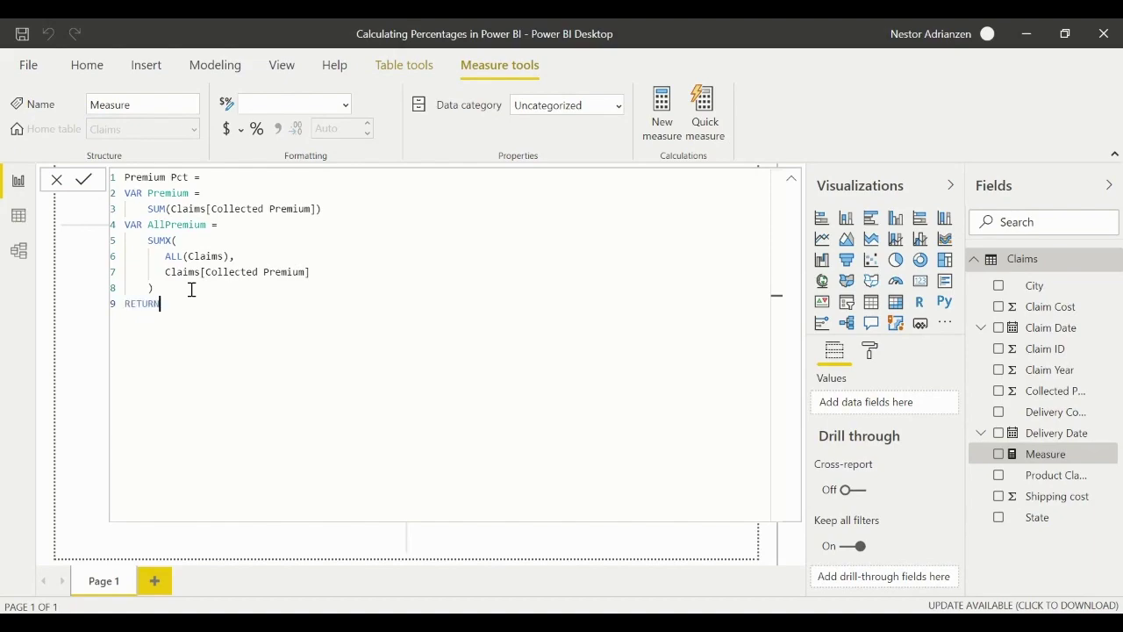
key("Return")
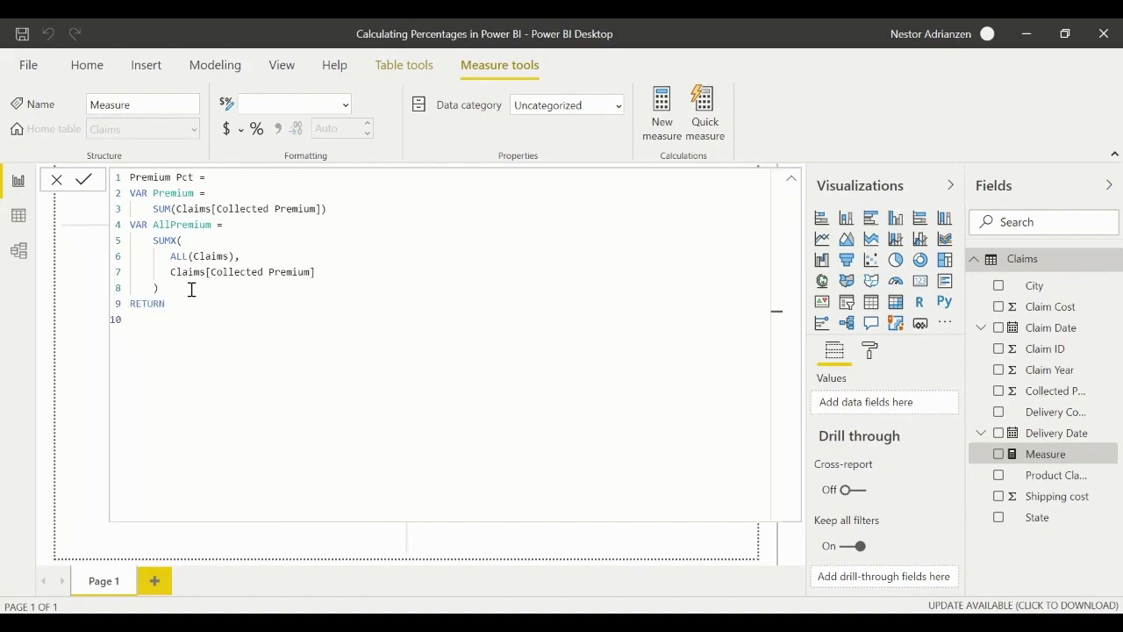
type("dive")
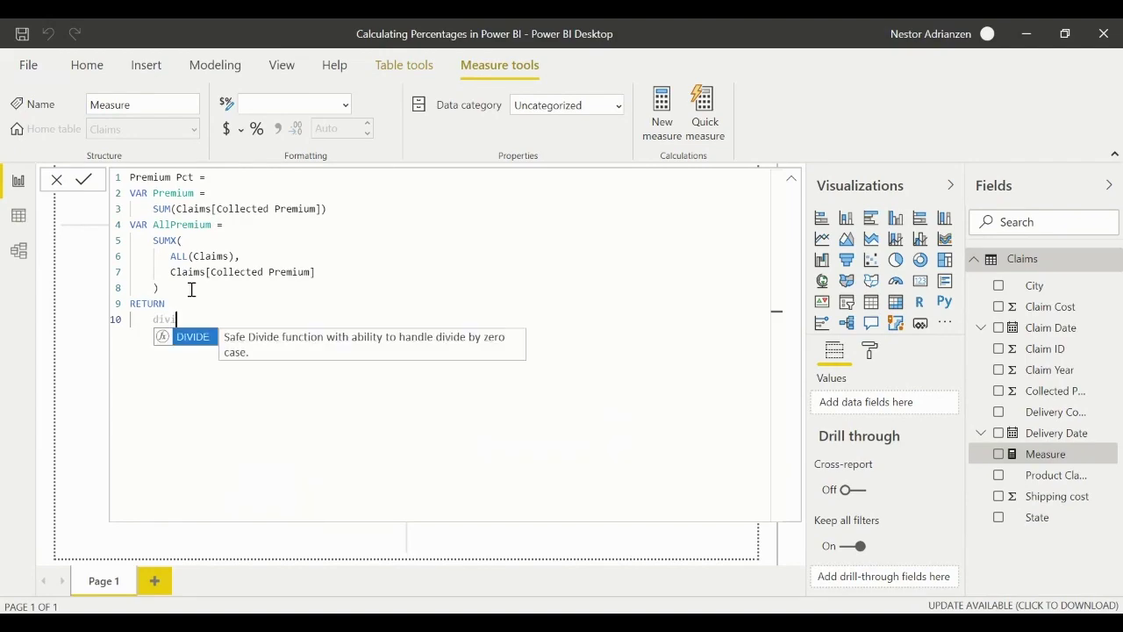
key("Tab")
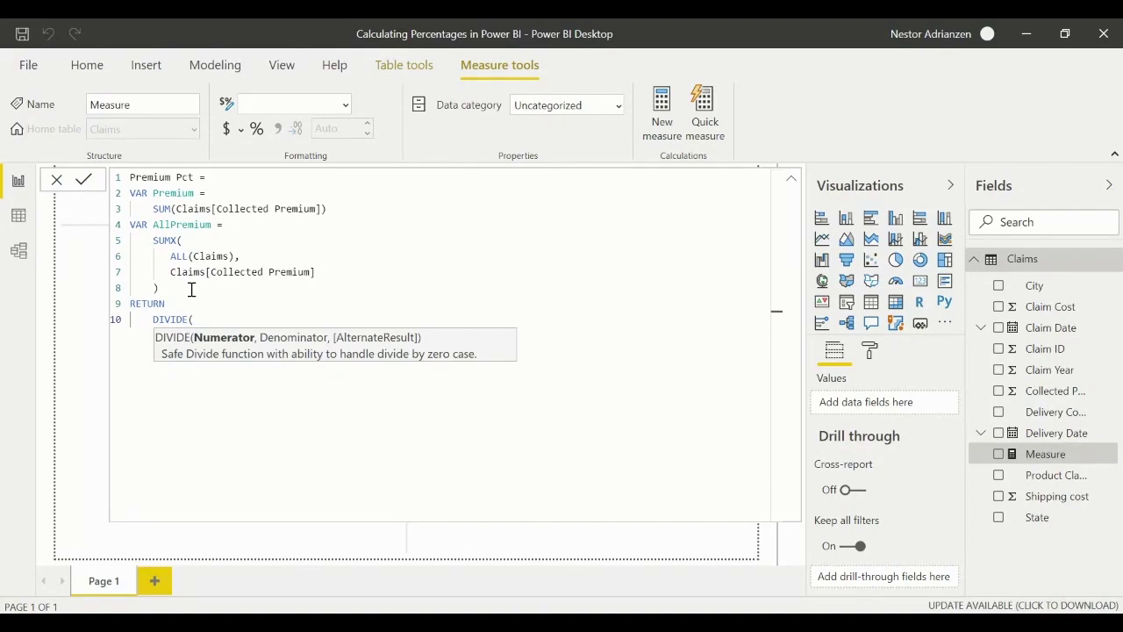
type("pre")
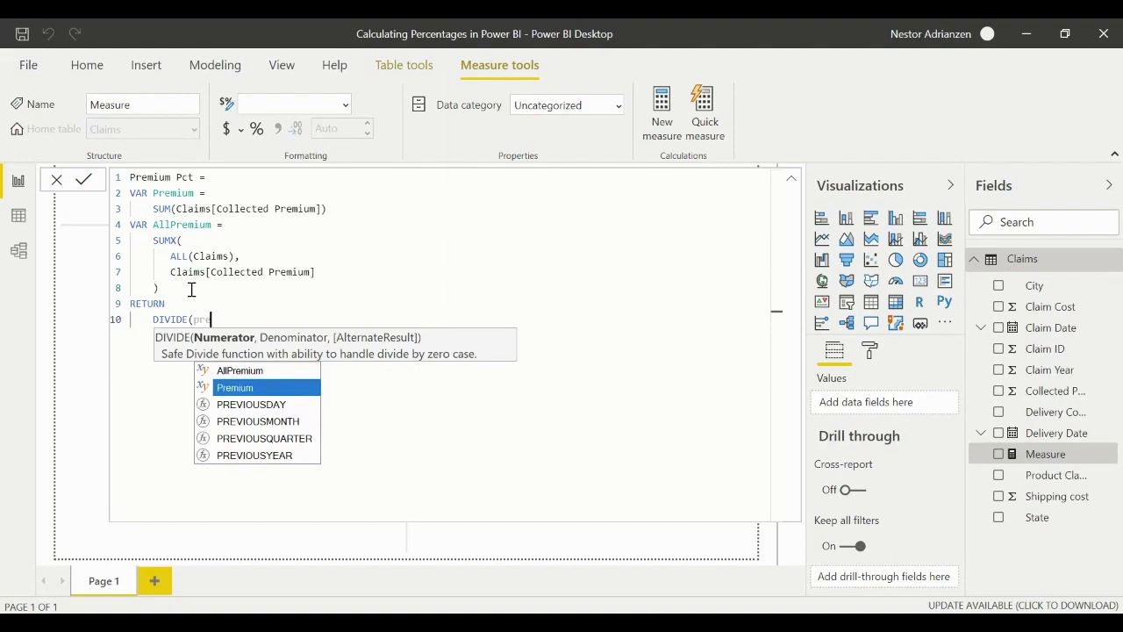
key("Tab")
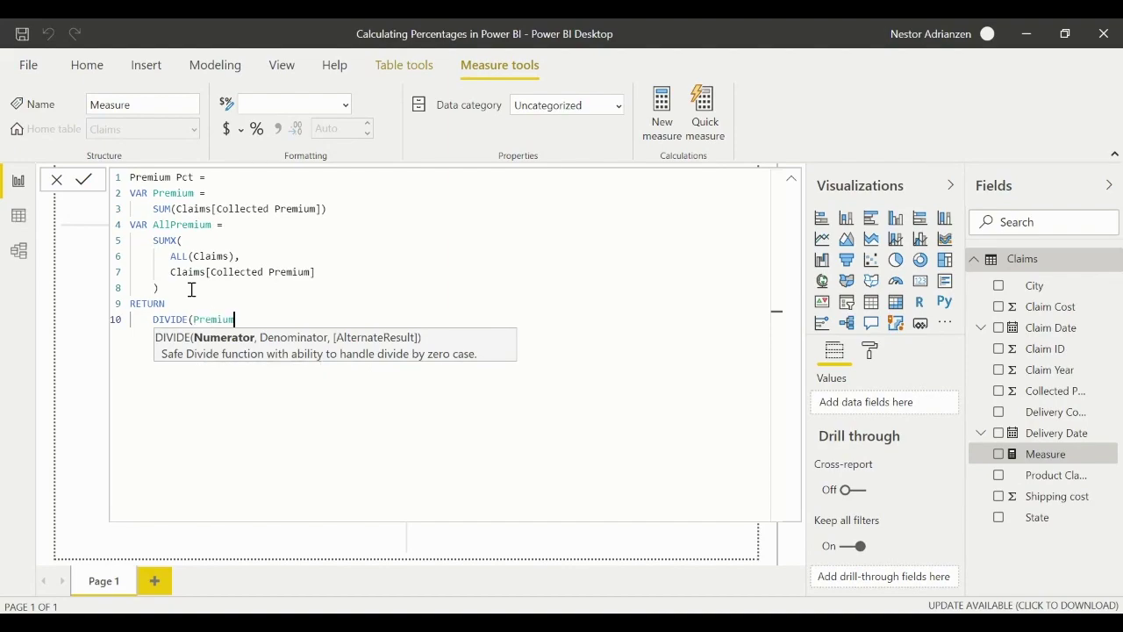
type(",")
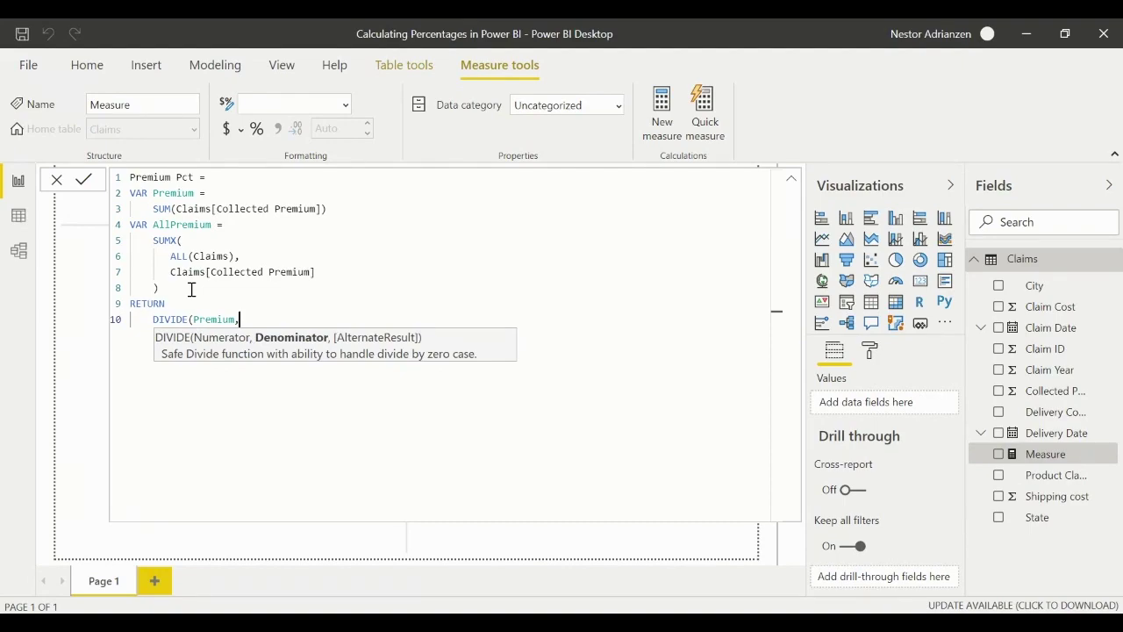
type("all")
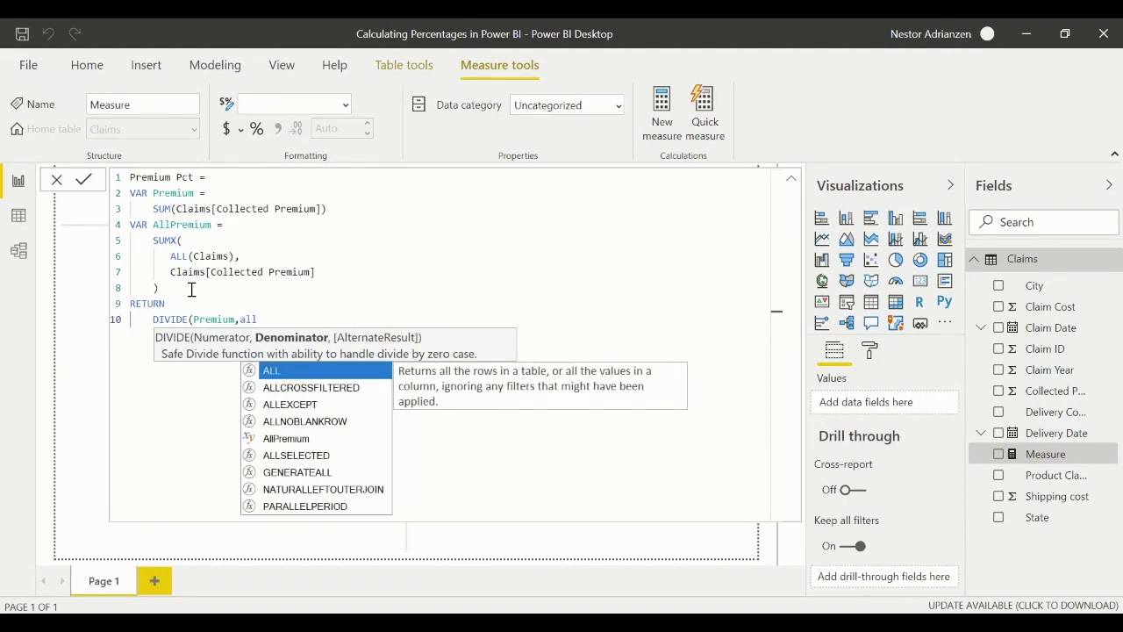
key("Down")
key("Down")
key("Down")
key("Down")
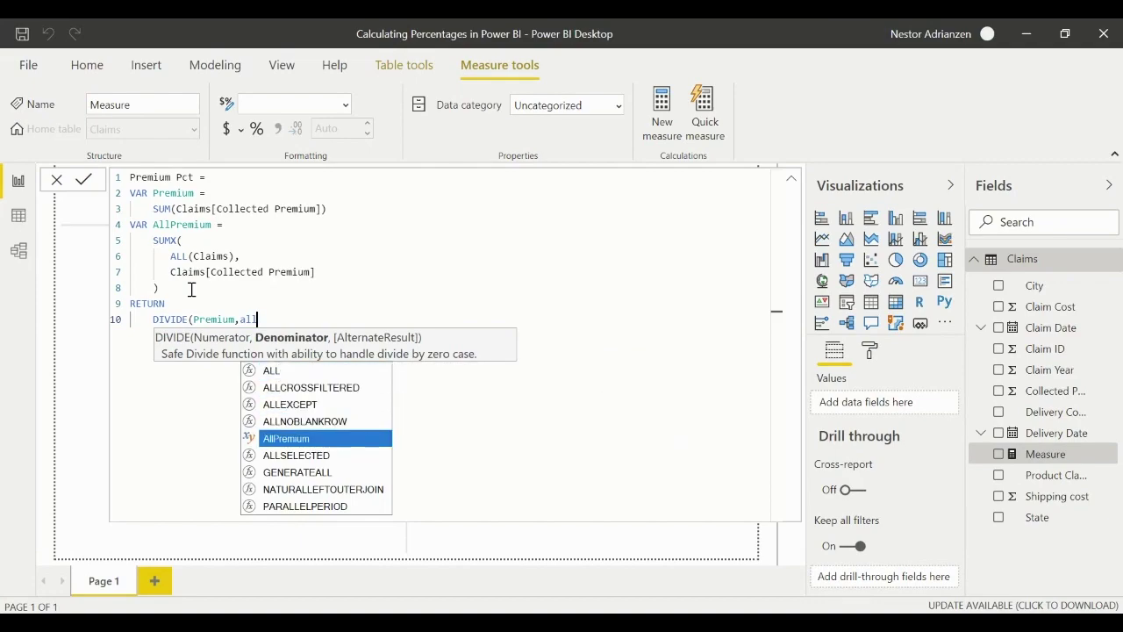
key("Tab")
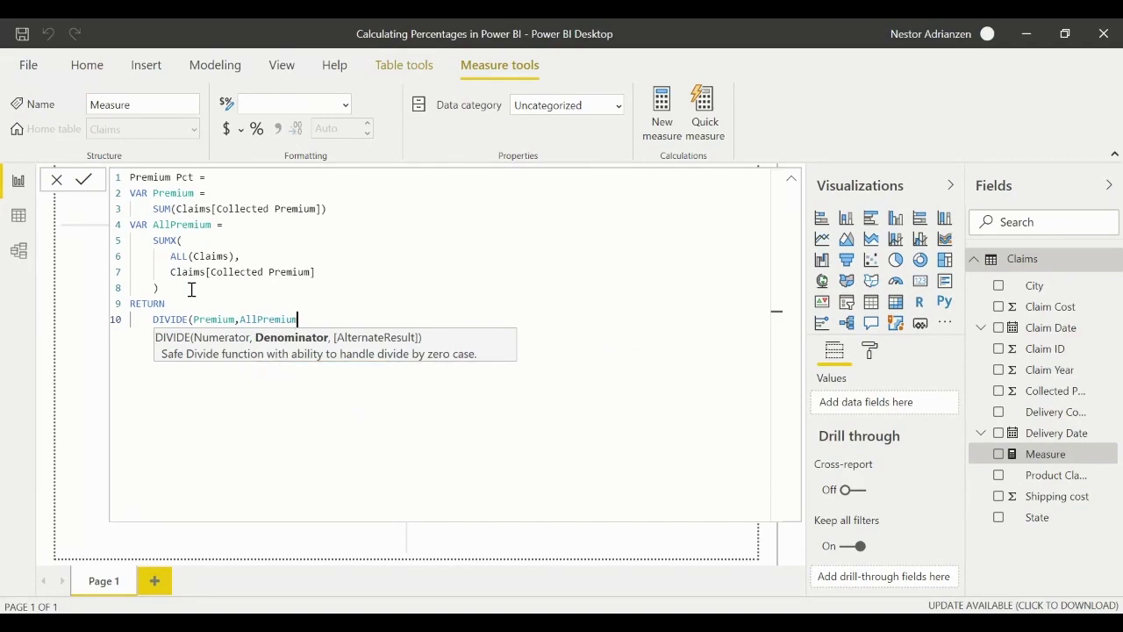
type(")")
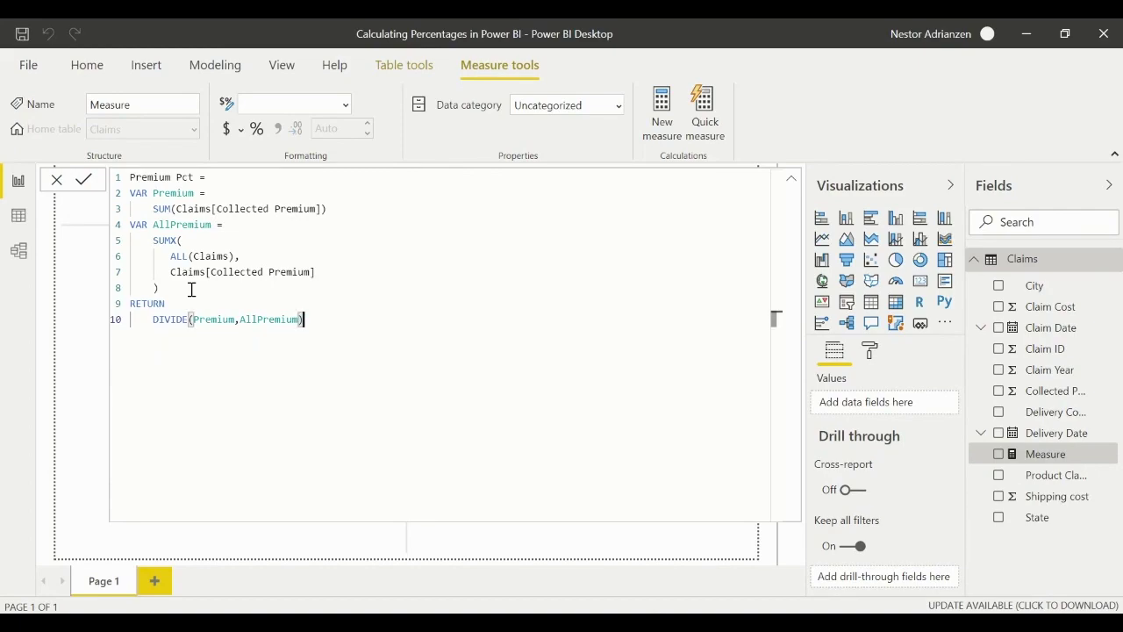
Commit the Premium Pct measure and return to the empty report canvas
left_click(85, 183)
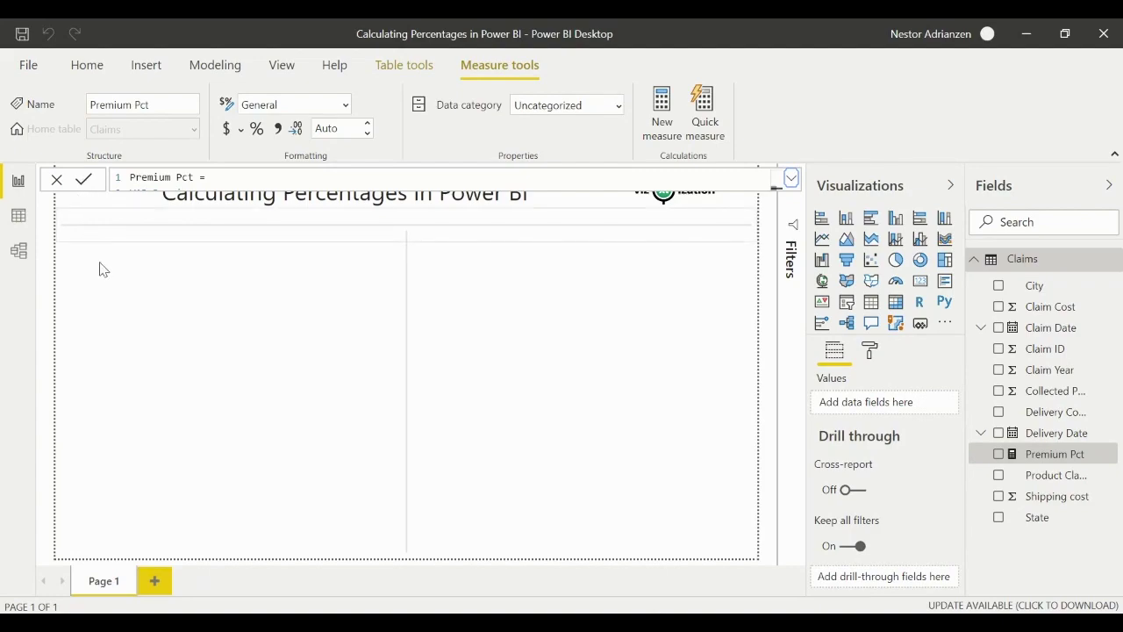
left_click(216, 321)
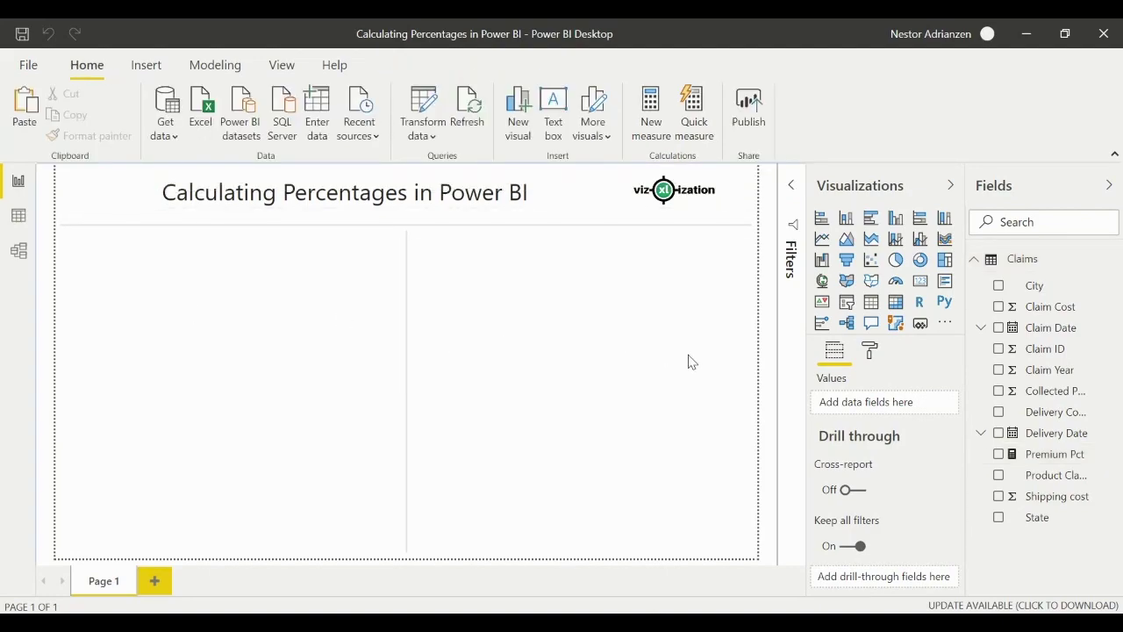
Add a table visual listing State with Premium Pct, totalling 1.00
left_click(872, 304)
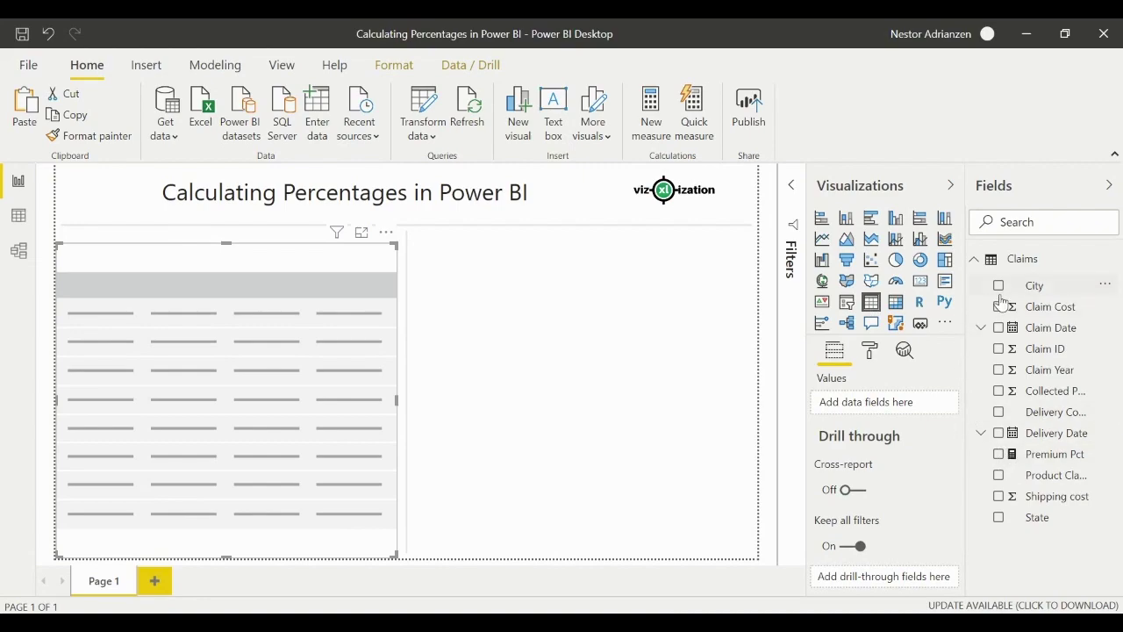
left_click(1000, 518)
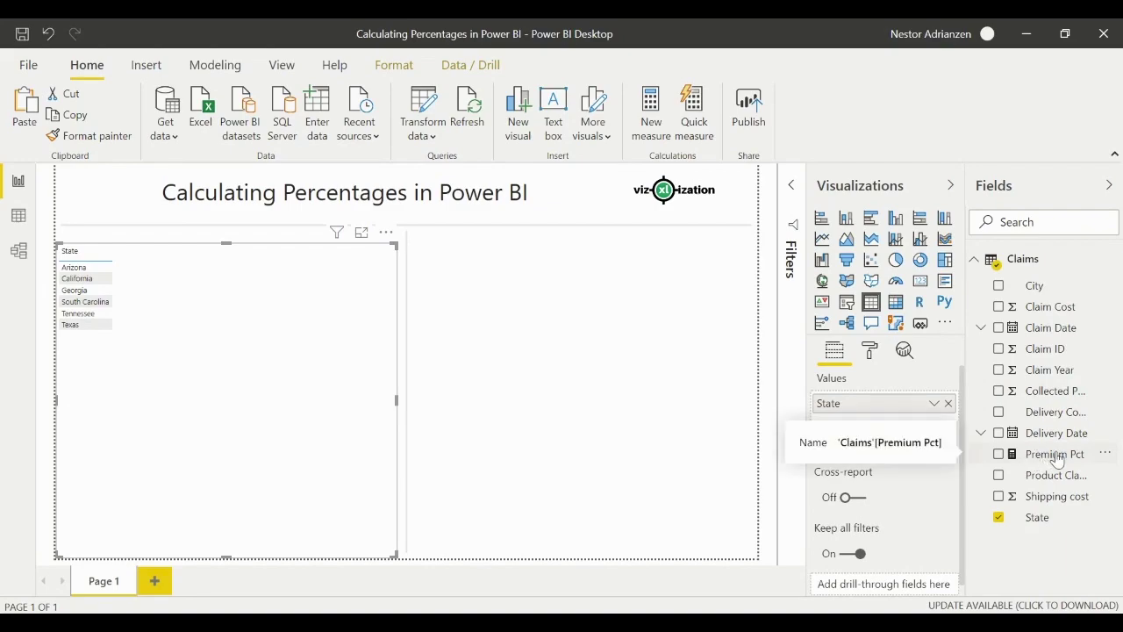
left_click_drag(1058, 458, 244, 326)
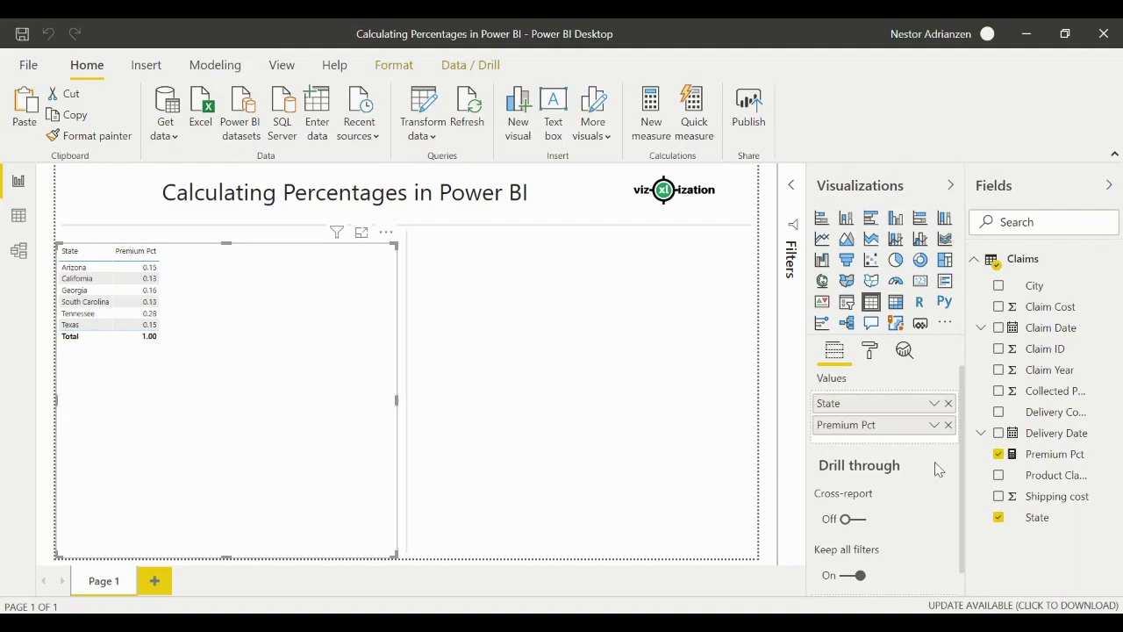
left_click(1055, 454)
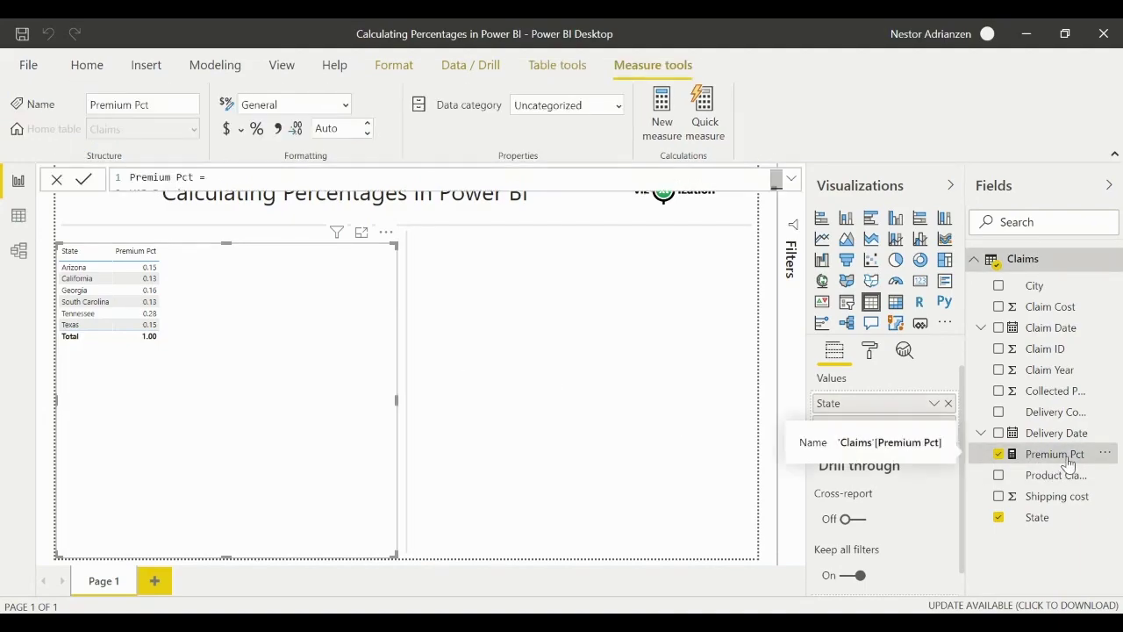
Format Premium Pct as a percentage and shorten the table to fit its rows
left_click(257, 129)
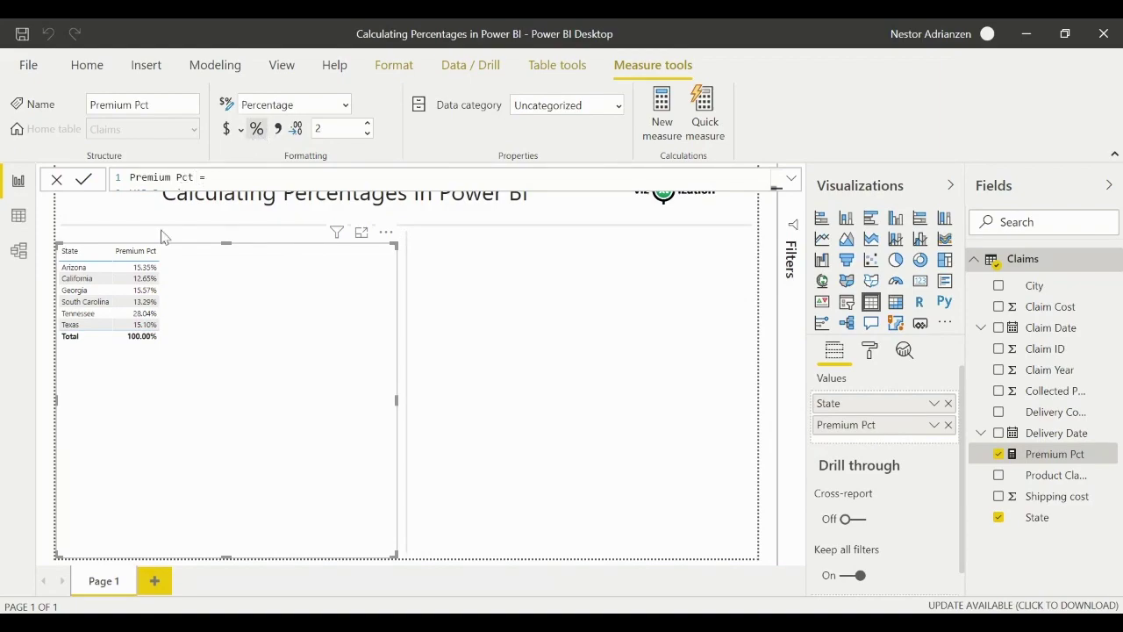
left_click_drag(231, 549, 228, 363)
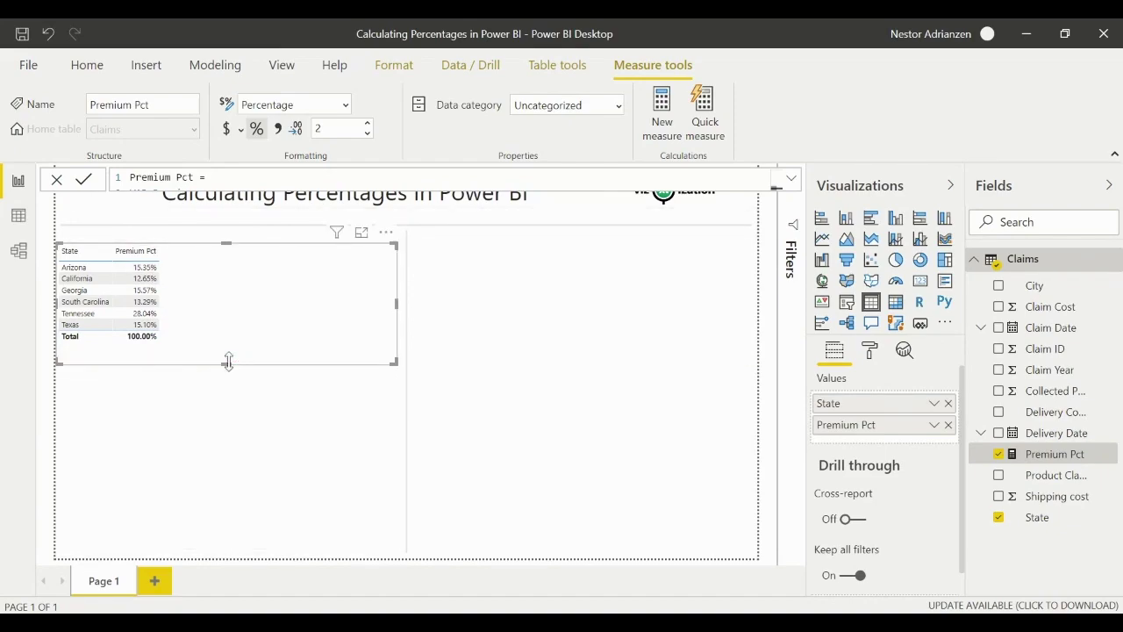
Copy the Premium Pct table below the original, convert it to a stacked bar chart, and enlarge it
left_click(272, 427)
left_click(281, 372)
key("ctrl+c")
key("ctrl+v")
left_click_drag(276, 389, 264, 515)
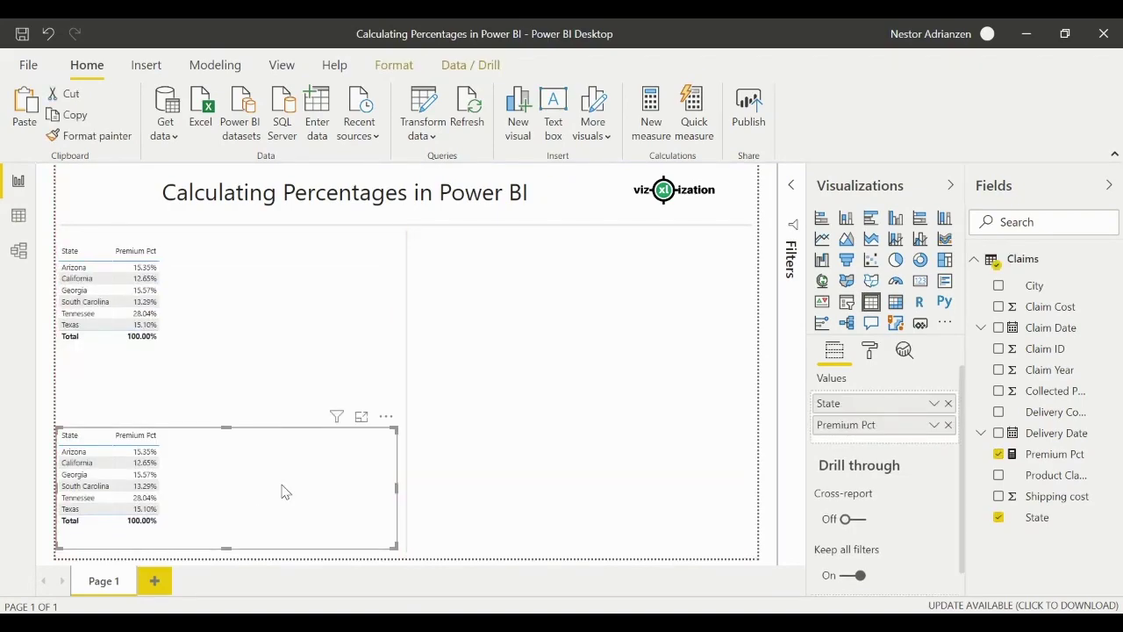
left_click(822, 218)
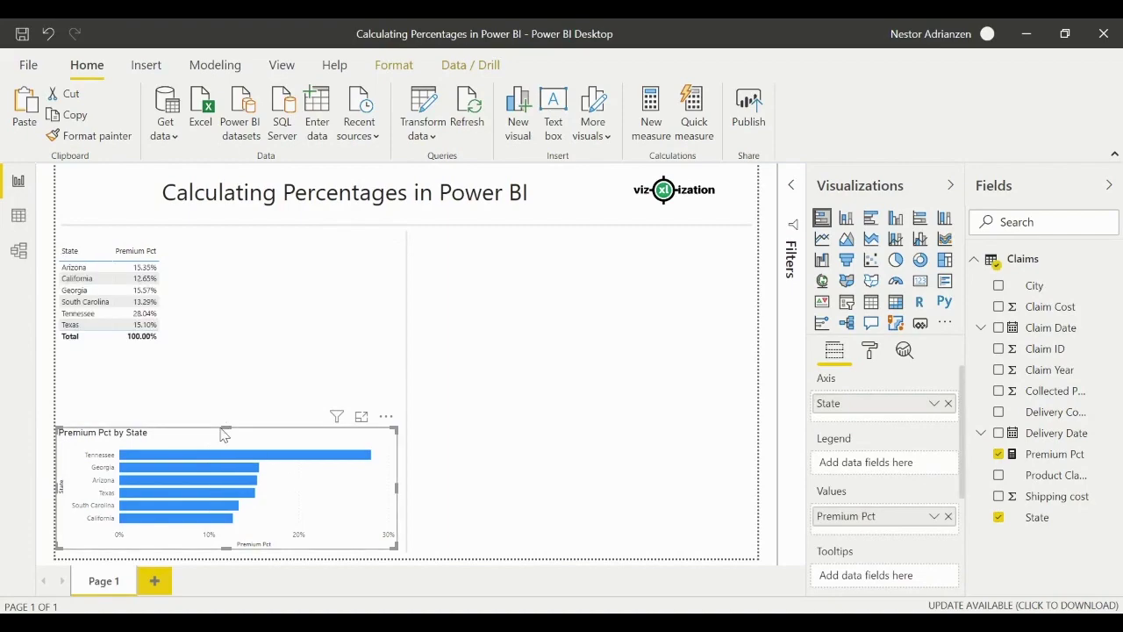
left_click_drag(226, 427, 238, 363)
left_click(869, 351)
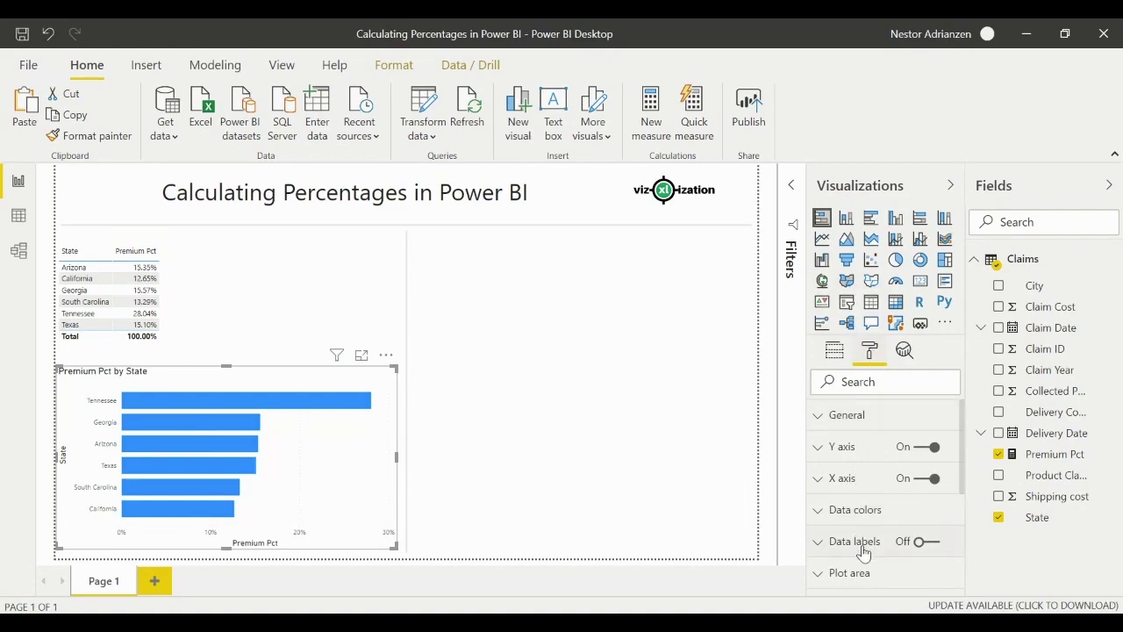
Turn on data labels so each bar shows its percentage, like Tennessee 28.04%
left_click(920, 543)
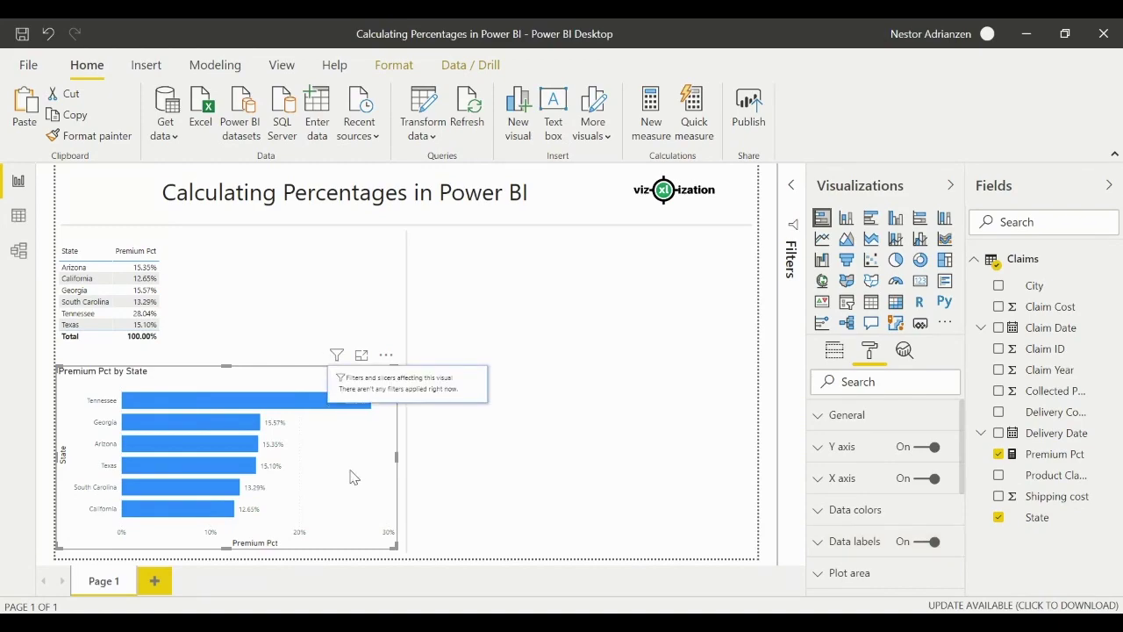
left_click(547, 351)
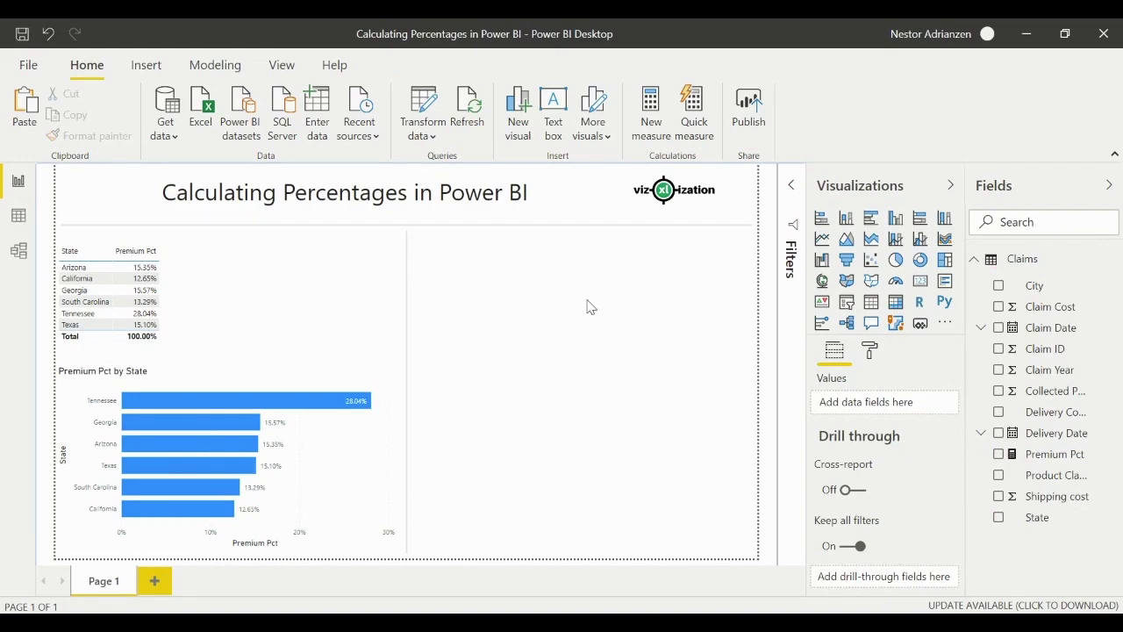
Add a right-side table of State and Collected Premium, totalling 432650
left_click(873, 306)
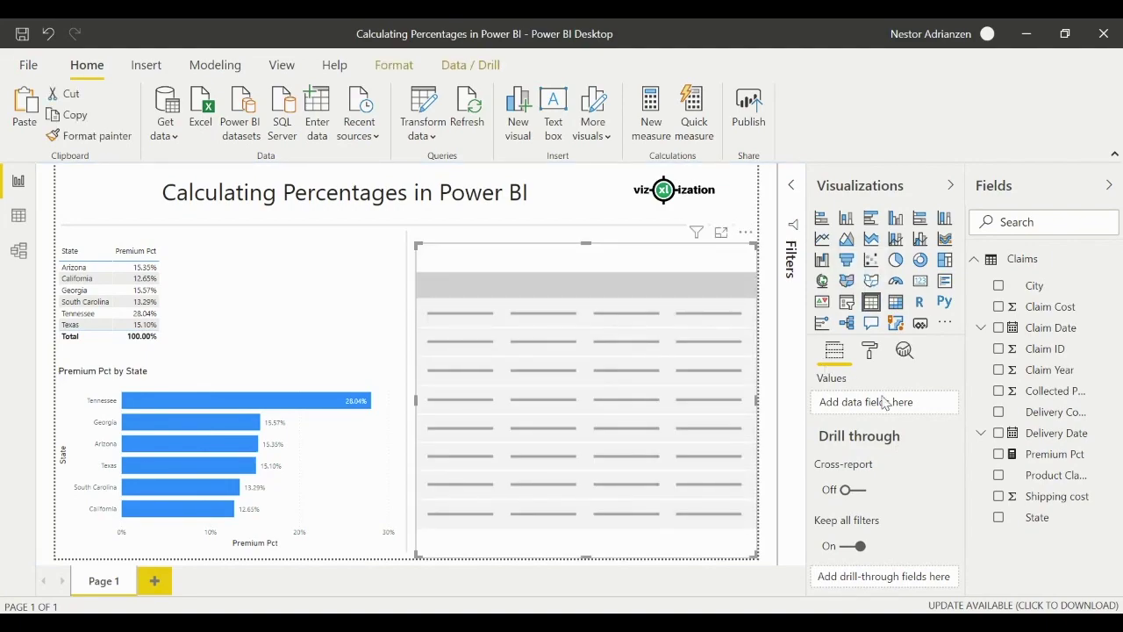
left_click(998, 520)
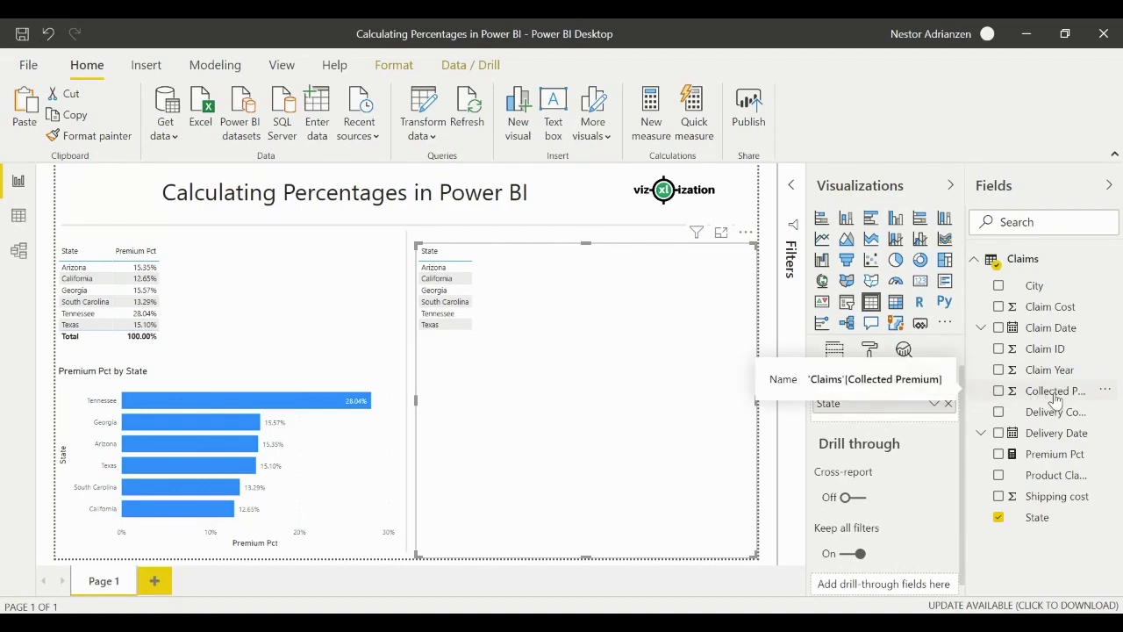
left_click_drag(1052, 400, 627, 323)
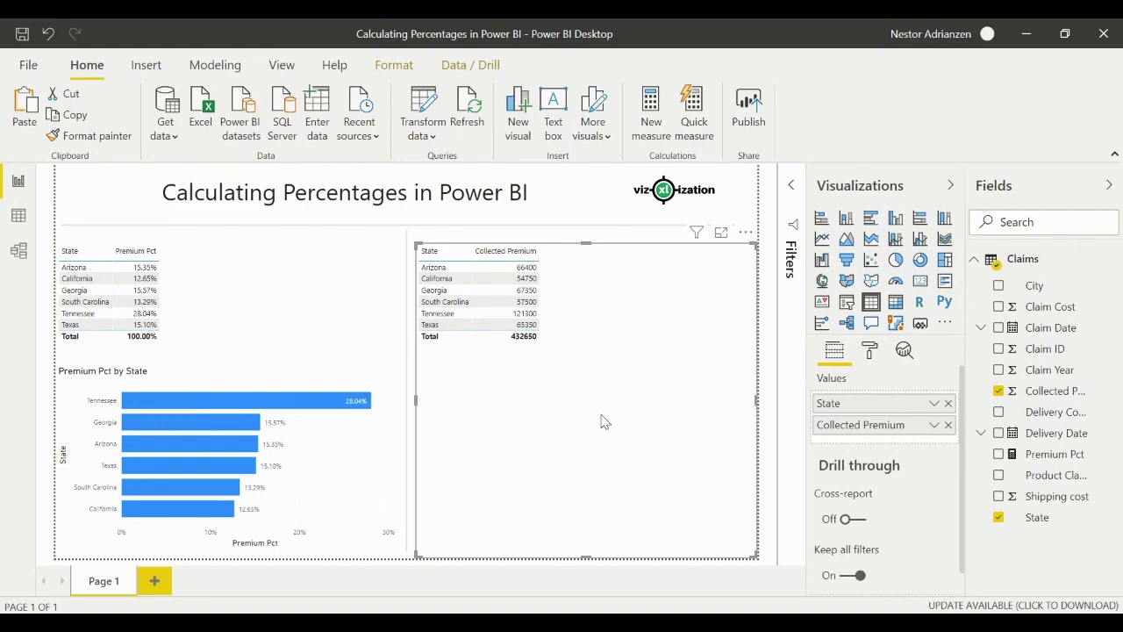
Show Collected Premium as percent of grand total (Tennessee 28.04%) and shorten the right table to its rows
left_click(935, 429)
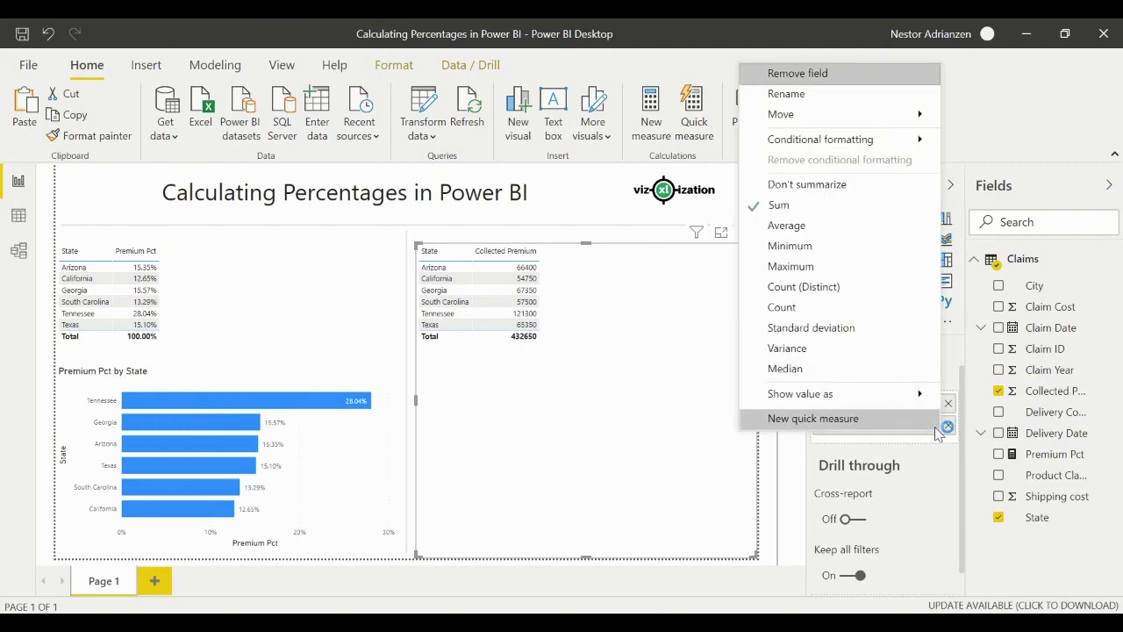
mouse_move(904, 402)
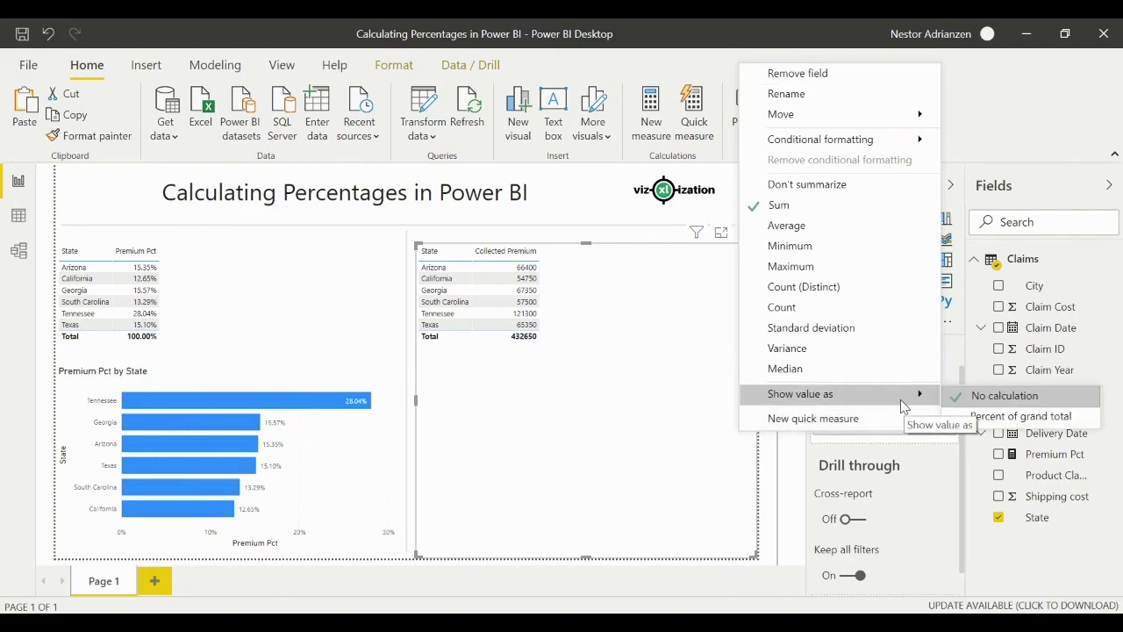
left_click(1007, 420)
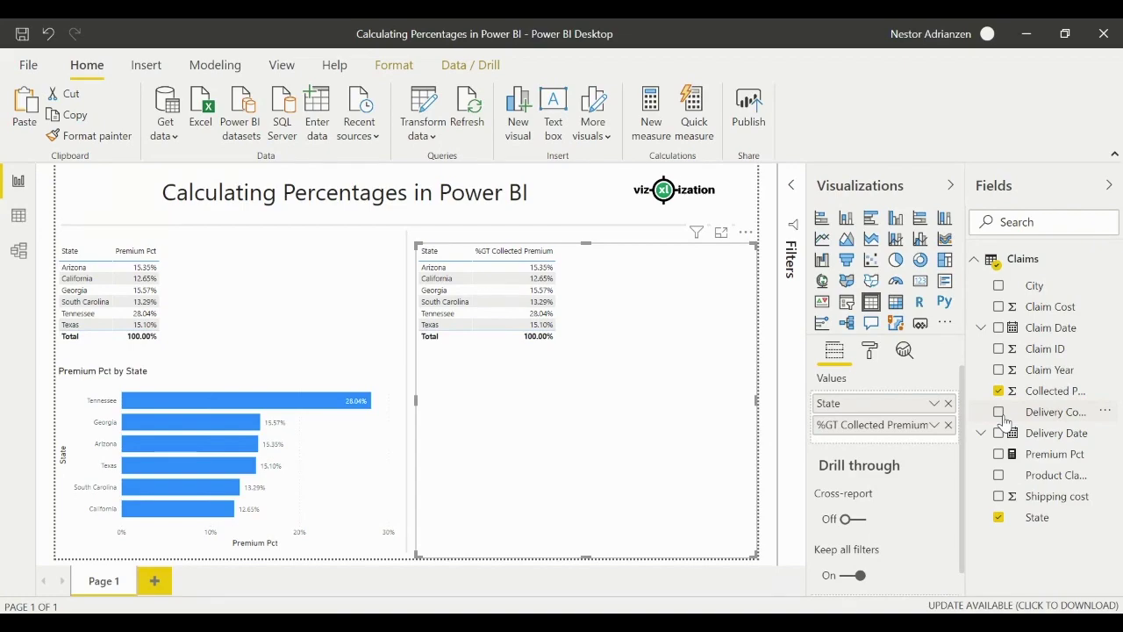
mouse_move(149, 275)
left_click_drag(588, 557, 589, 363)
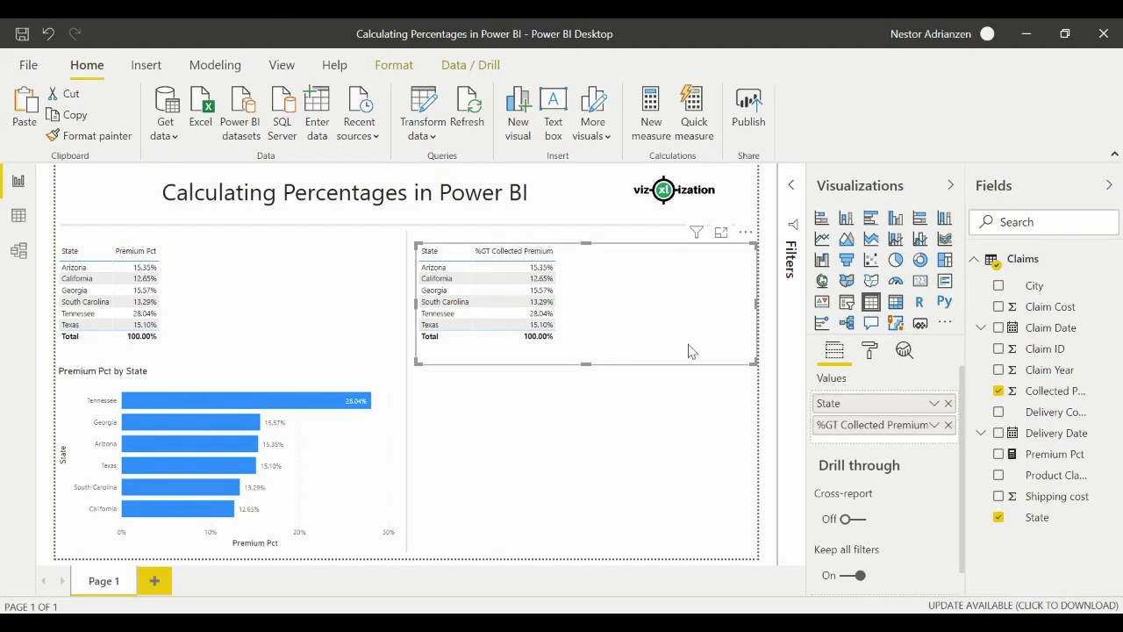
Duplicate the %GT Collected Premium table and place the copy below the original
left_click(623, 433)
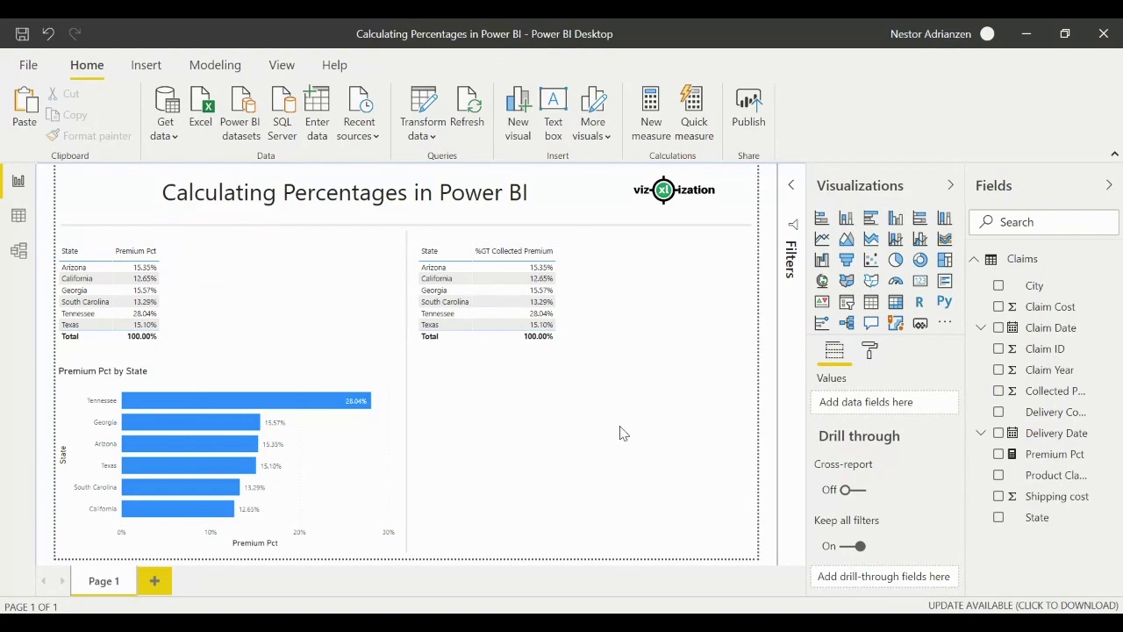
left_click(627, 326)
key("ctrl+c")
key("ctrl+v")
left_click_drag(627, 326, 626, 465)
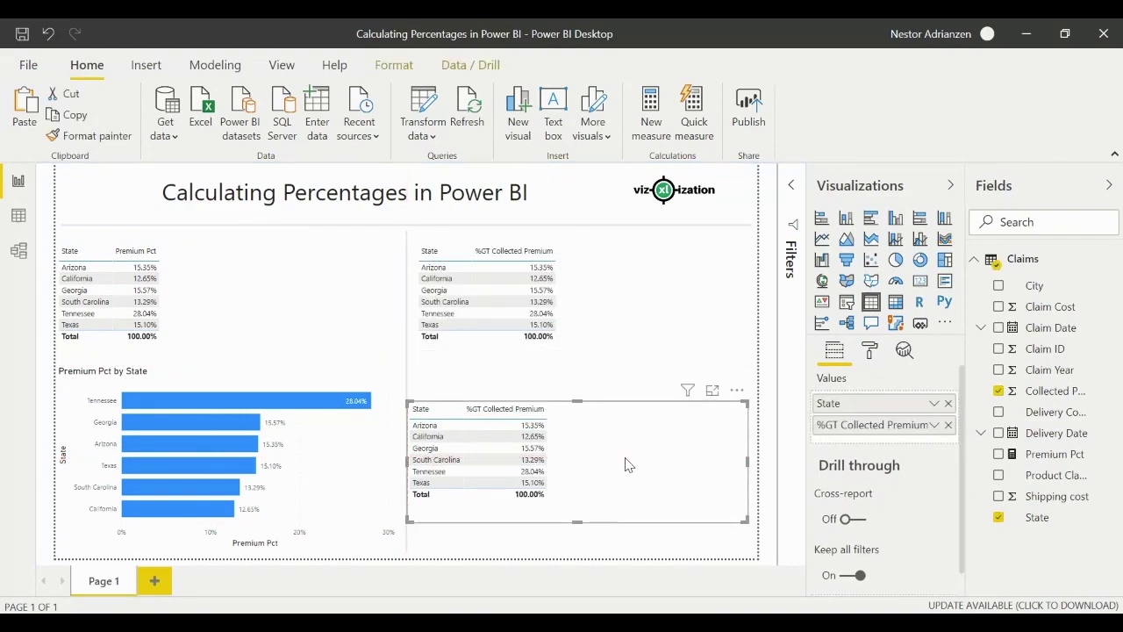
Turn the copy into a stacked bar chart and stretch it to match the left chart's height
left_click(820, 221)
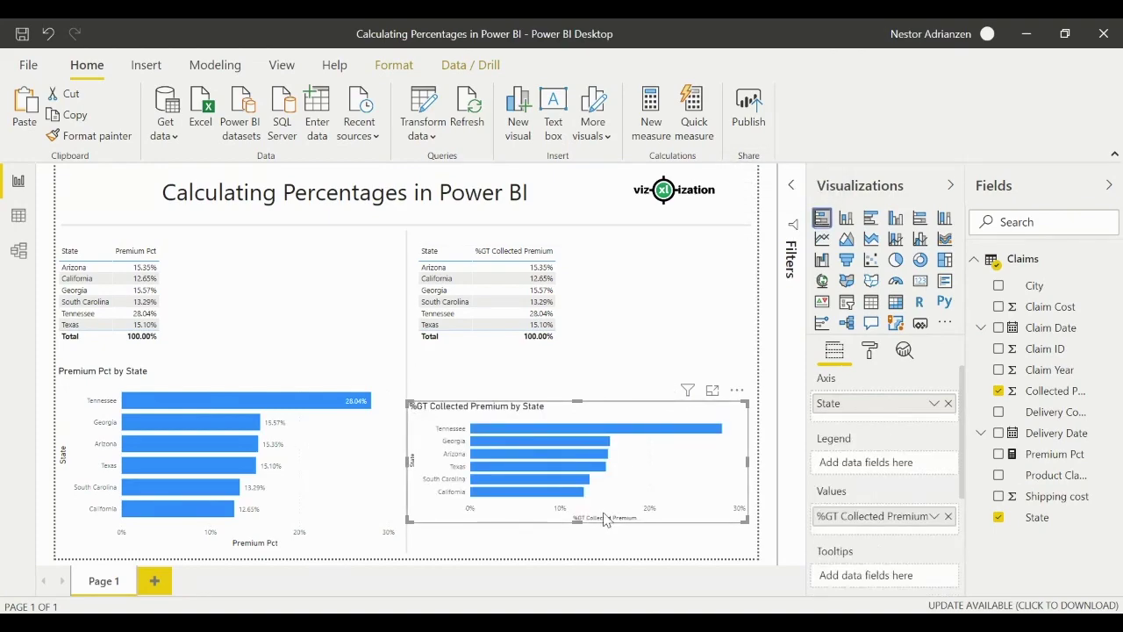
left_click_drag(579, 524, 577, 566)
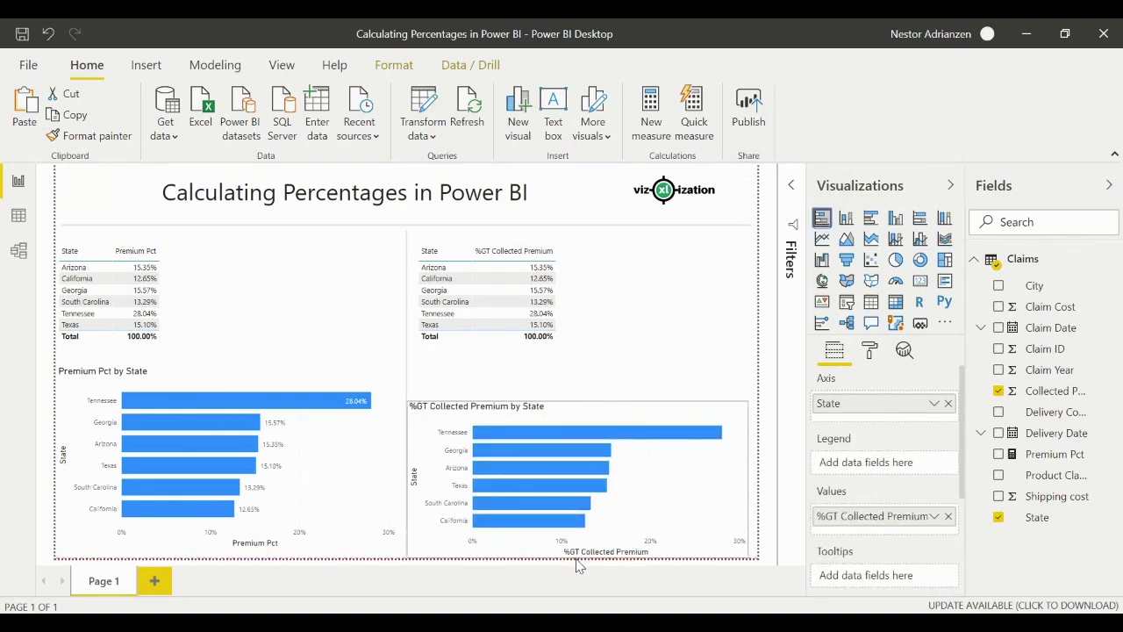
left_click_drag(577, 404, 600, 378)
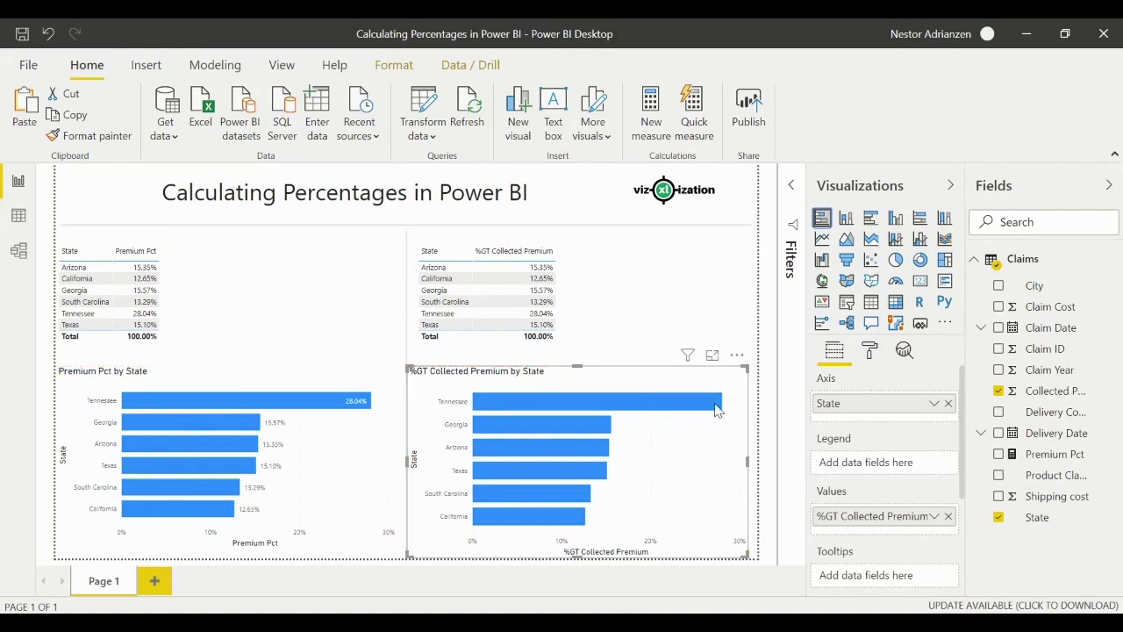
Turn on data labels for the %GT Collected Premium by State chart
left_click(870, 351)
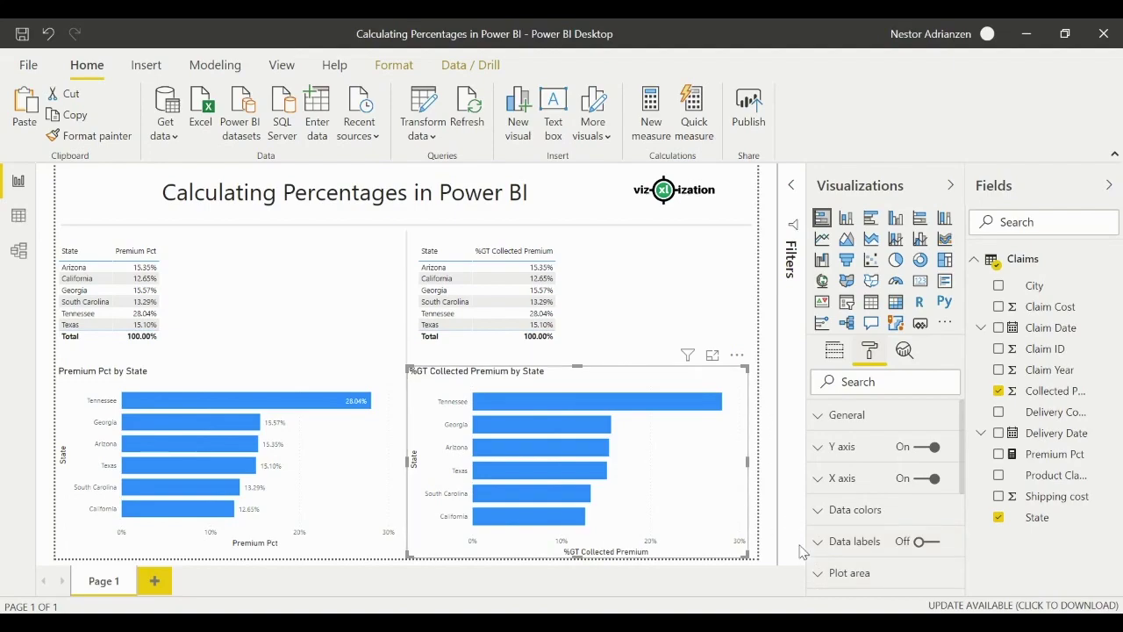
left_click(924, 542)
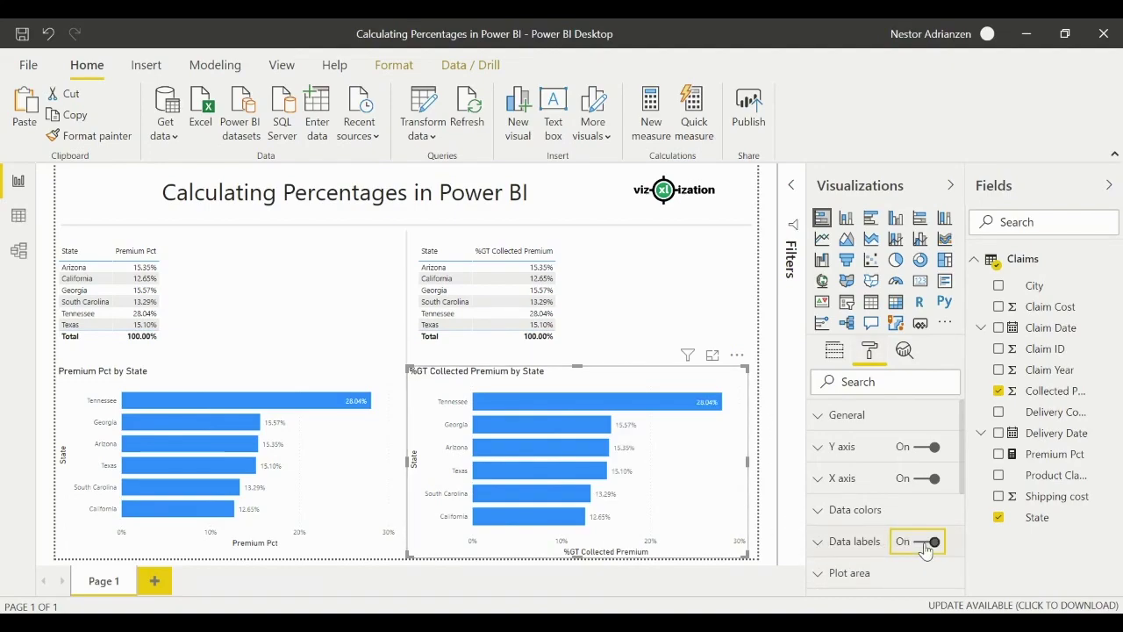